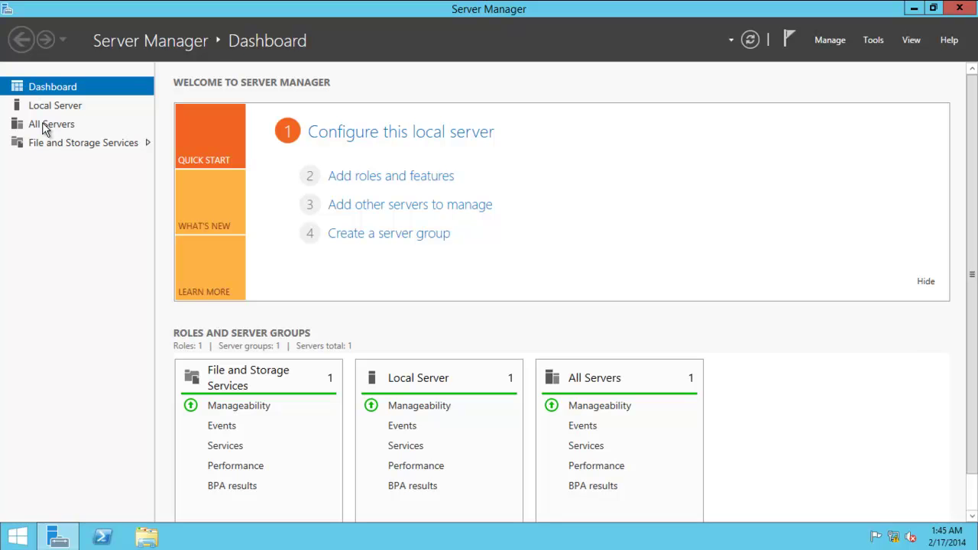
Peek at the desktop, then view Server Manager properties and close them unchanged
click(911, 9)
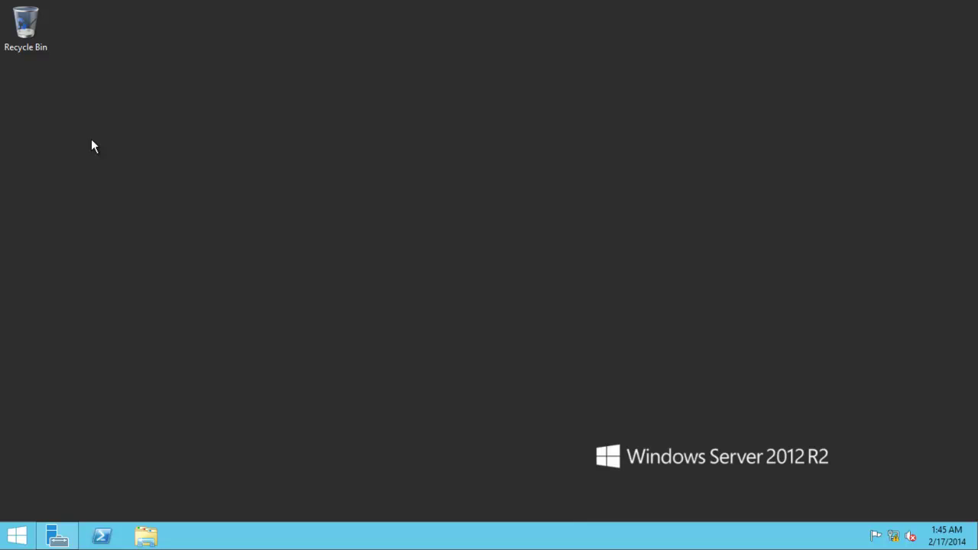
click(58, 537)
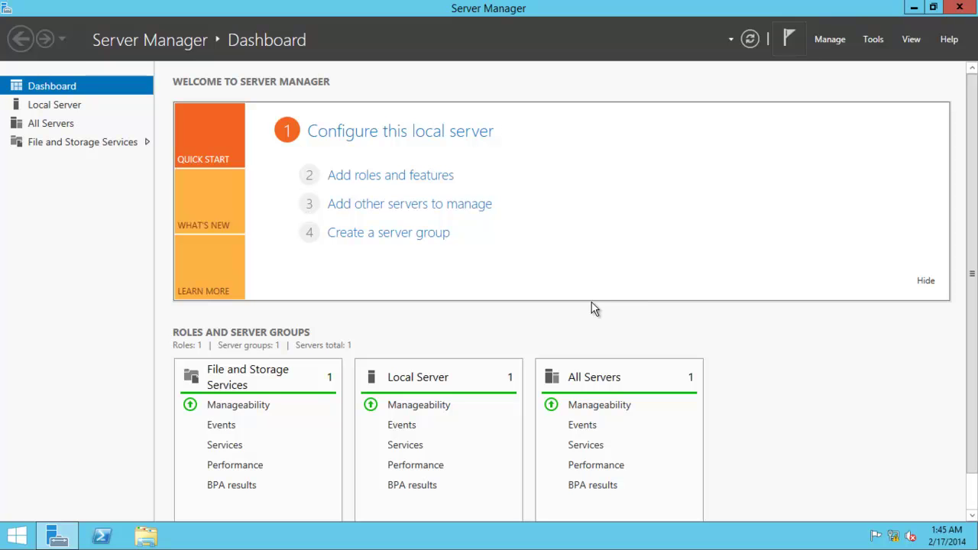
click(835, 41)
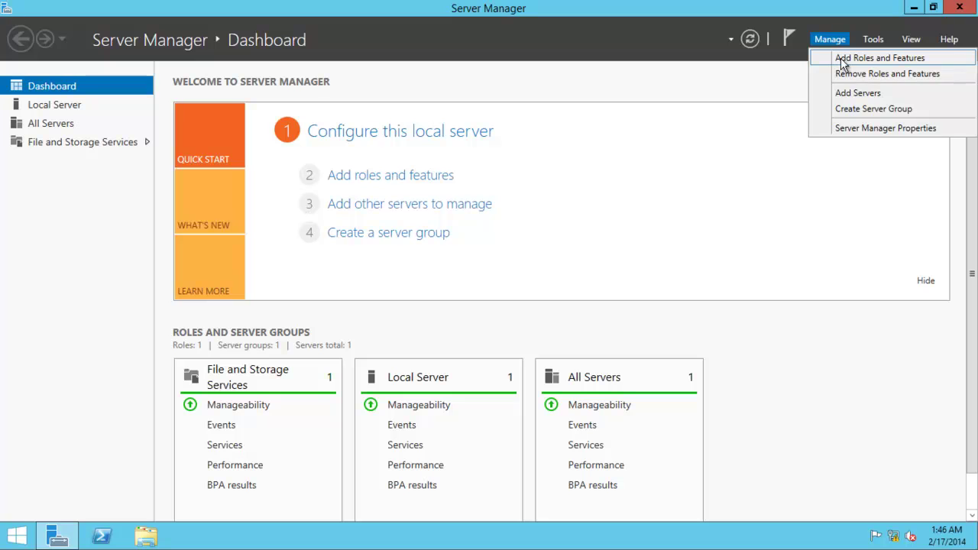
click(855, 130)
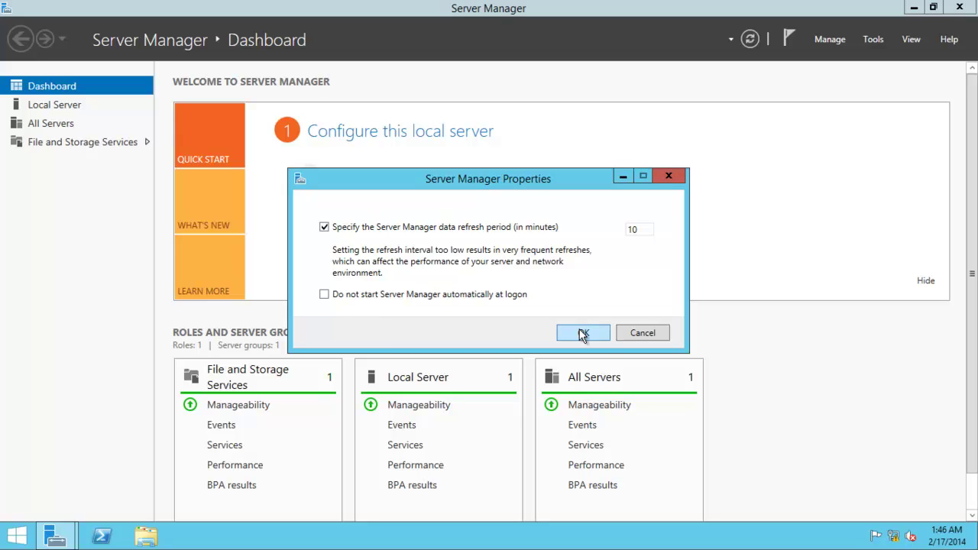
click(653, 335)
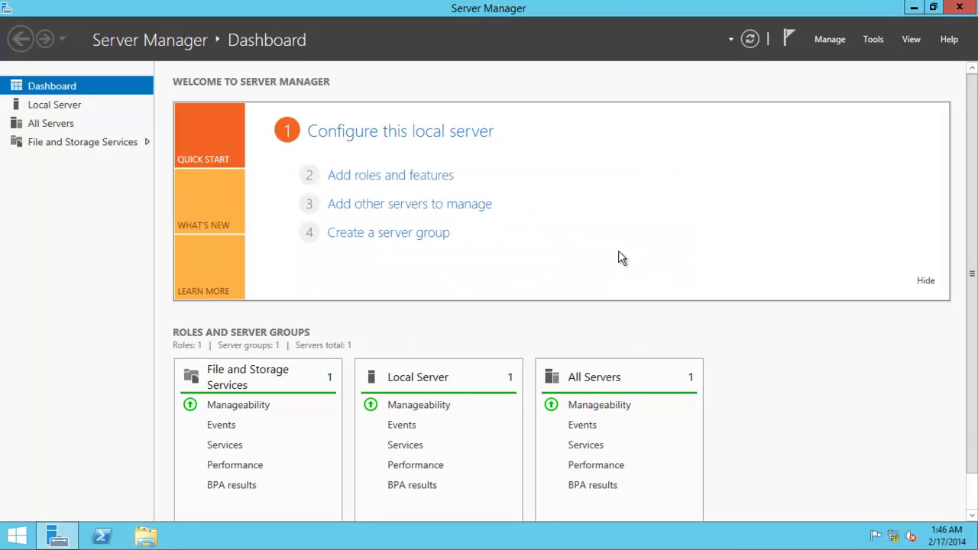
Run a role-based install on the local server, selecting DNS Server with DNS Server Tools
click(405, 177)
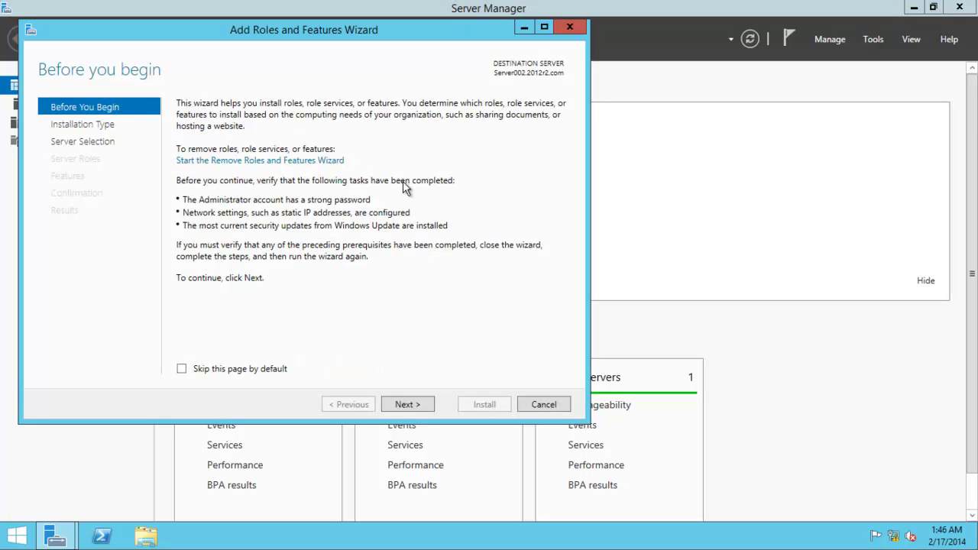
click(406, 404)
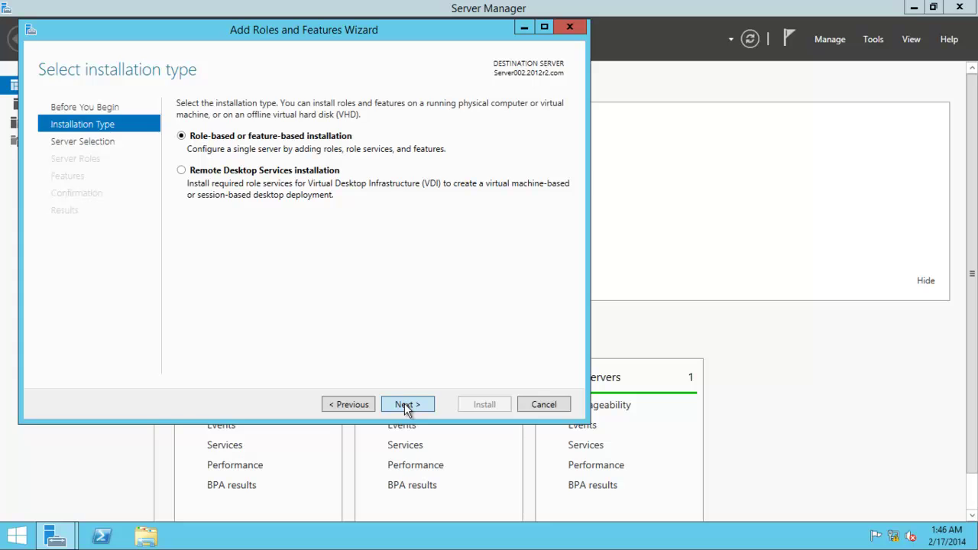
click(406, 406)
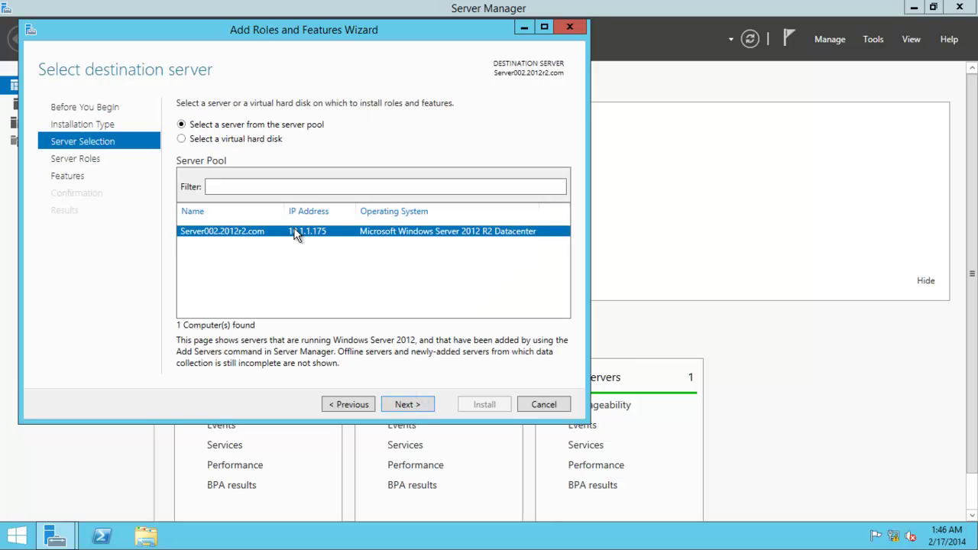
click(412, 405)
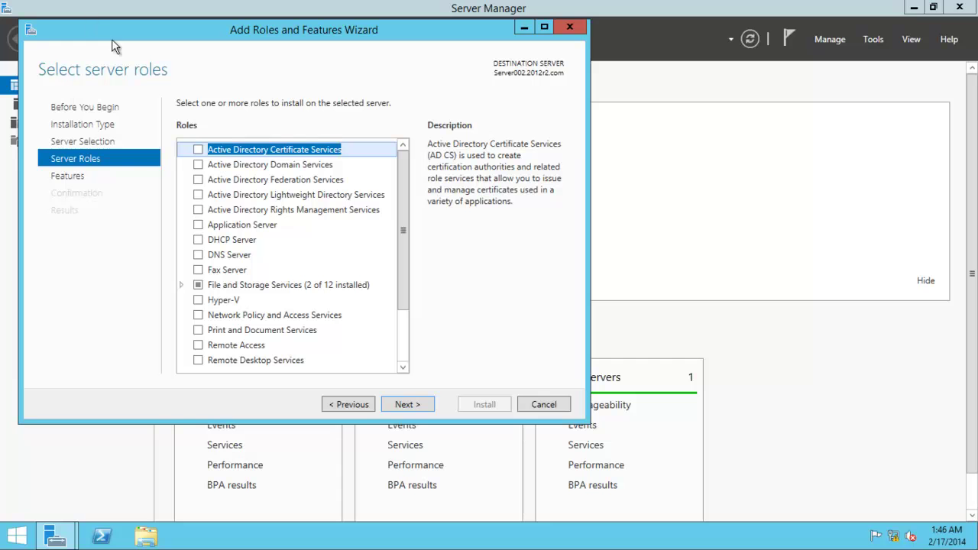
click(198, 255)
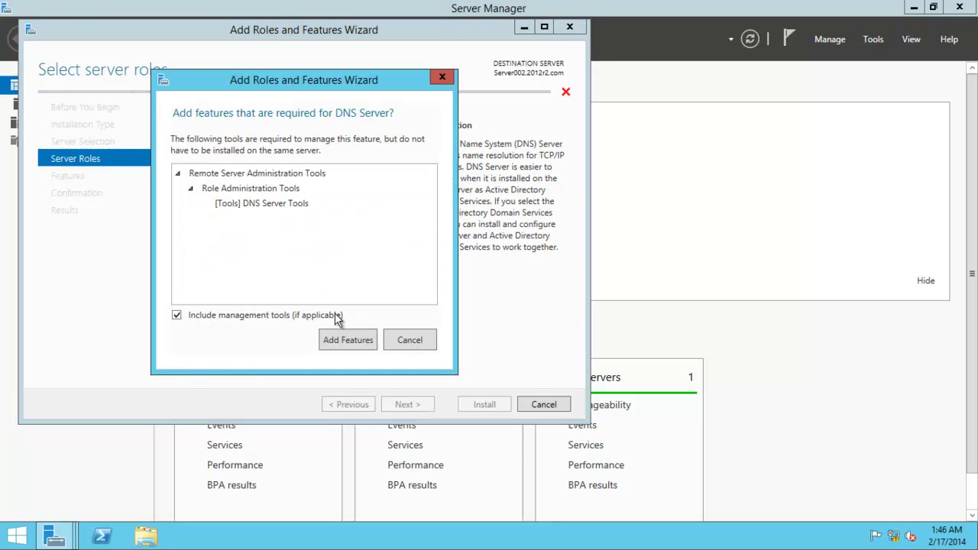
click(349, 340)
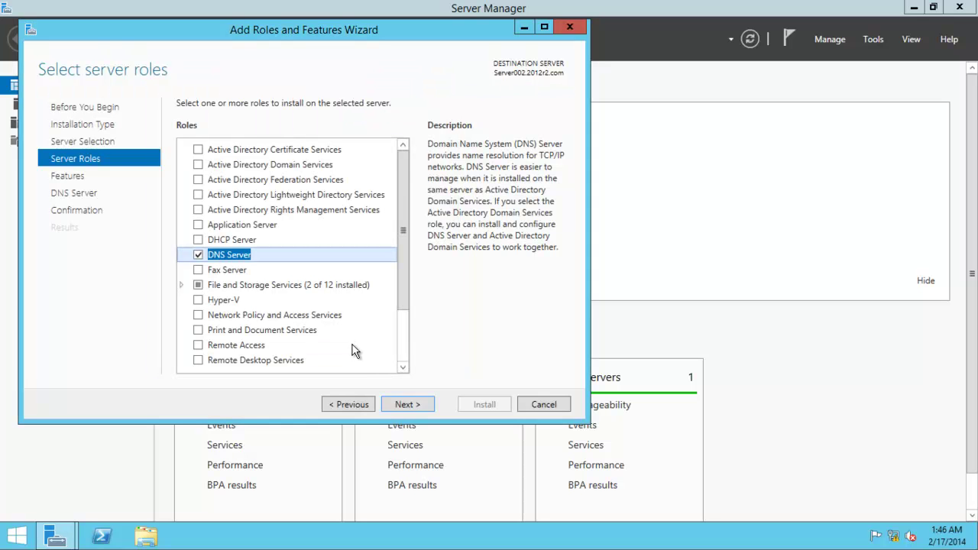
click(410, 406)
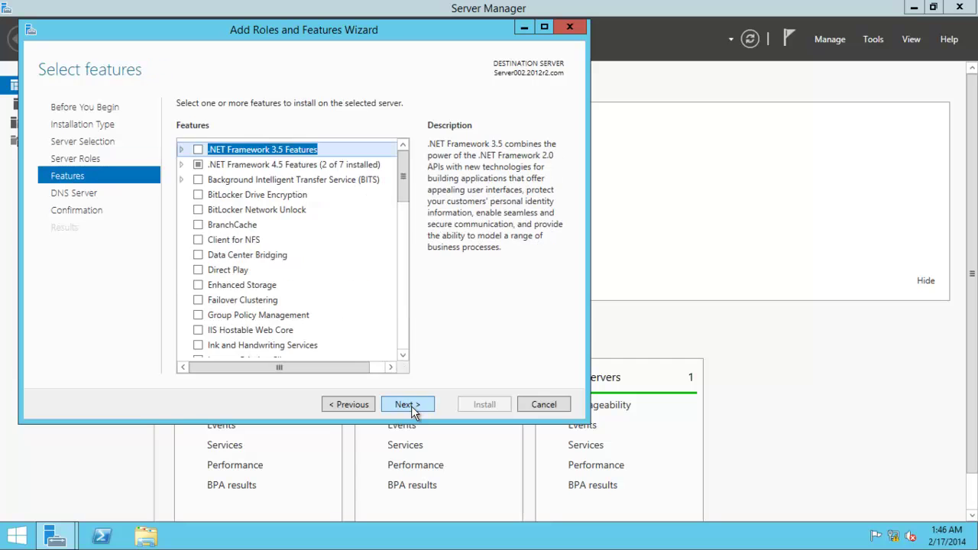
click(413, 411)
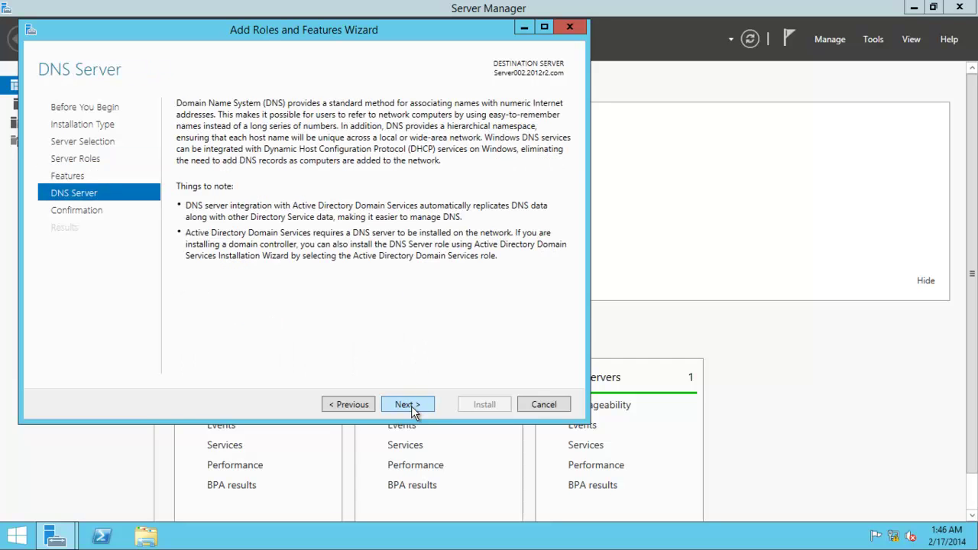
Allow automatic restarts on the confirmation page and start the DNS Server installation
click(345, 404)
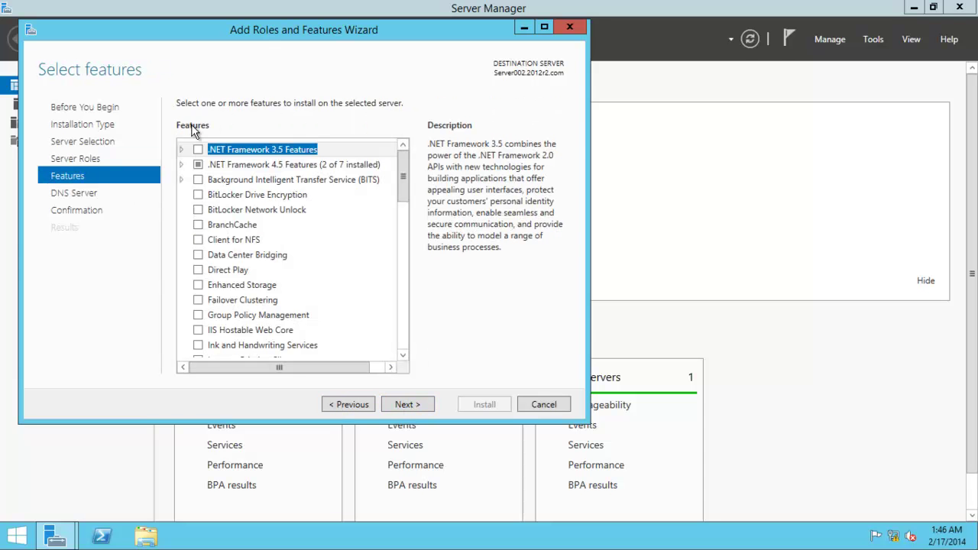
click(422, 411)
click(423, 411)
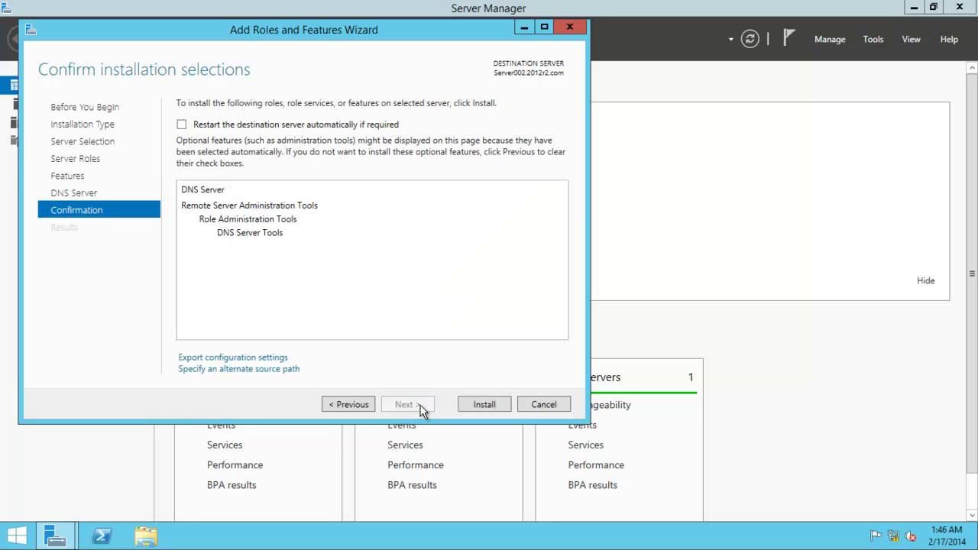
click(181, 124)
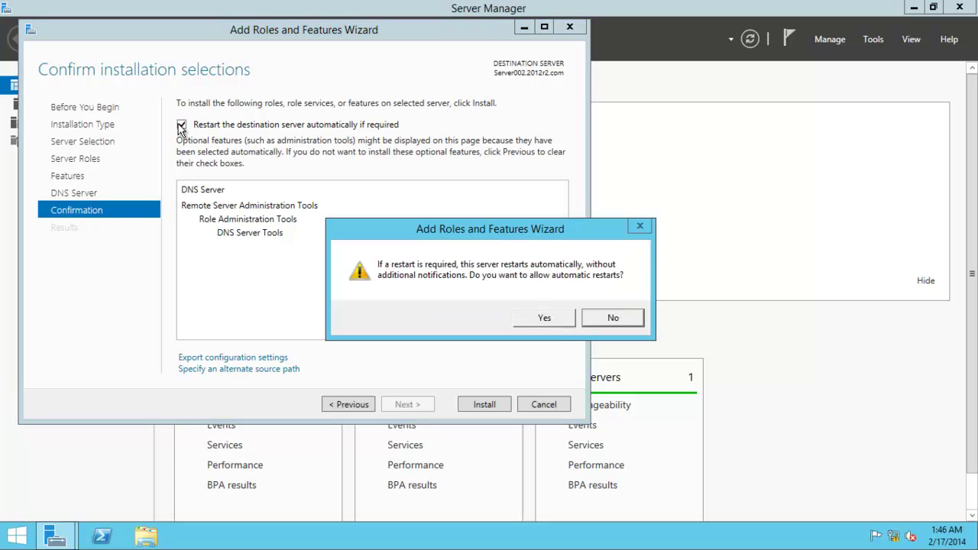
click(544, 320)
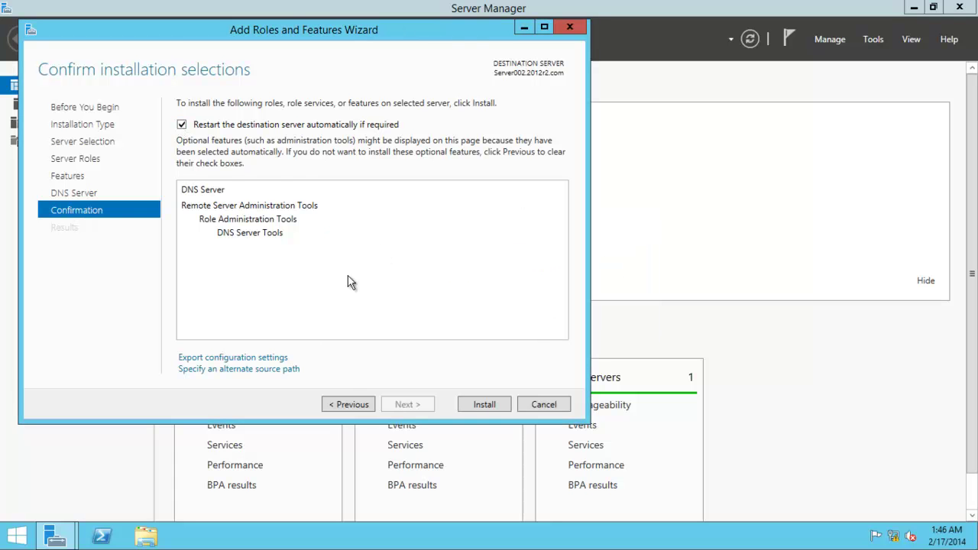
click(489, 403)
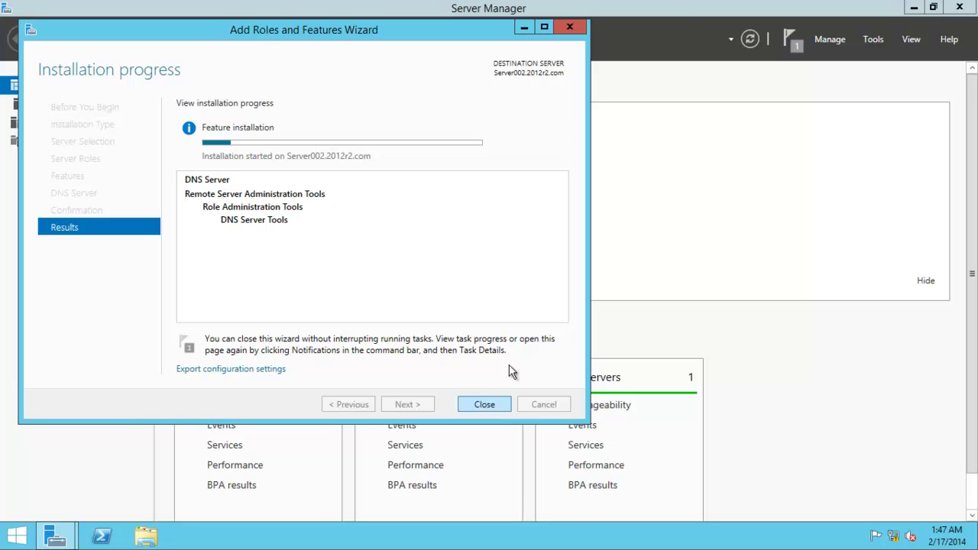
Wait until the wizard reports the DNS Server installation succeeded
mouse_move(480, 6)
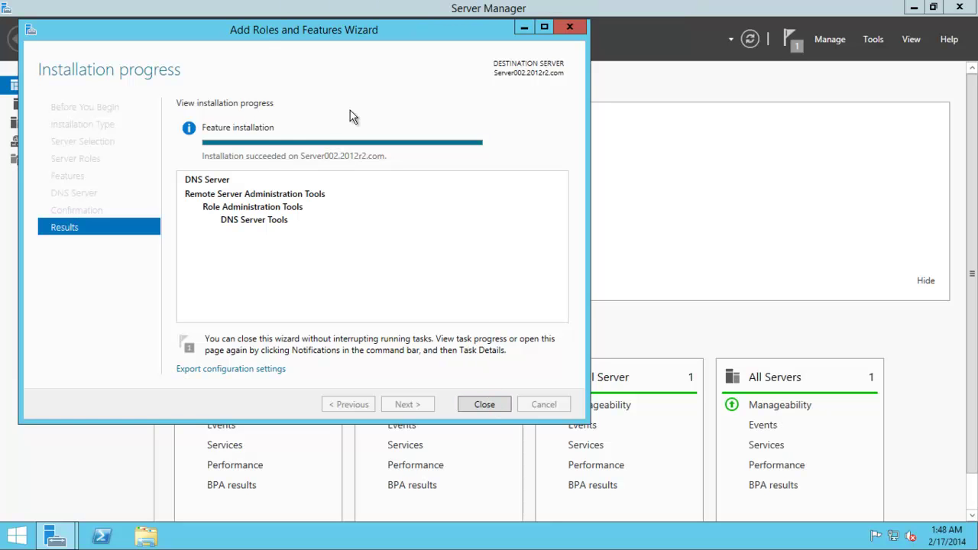
Close the wizard and launch DNS Manager for SERVER002 from the DNS role page
click(489, 404)
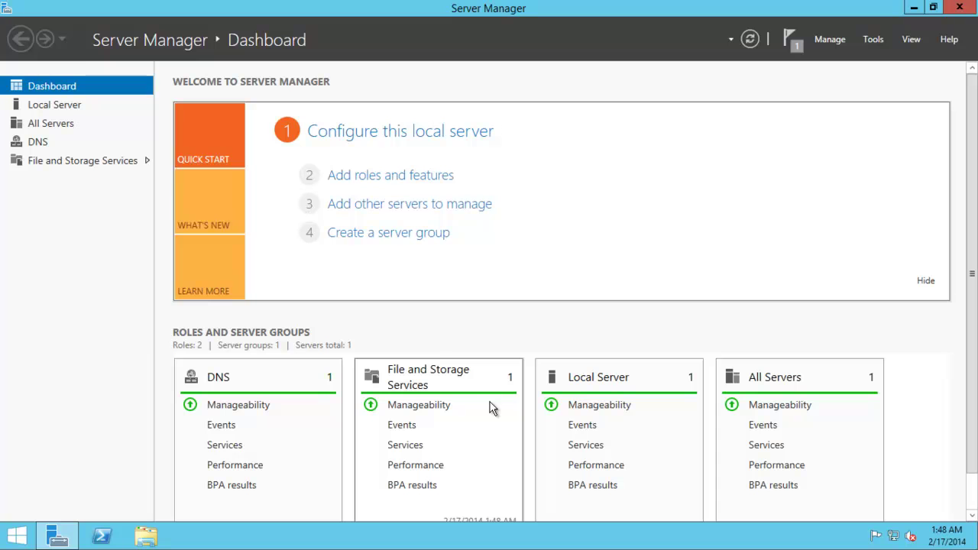
click(38, 143)
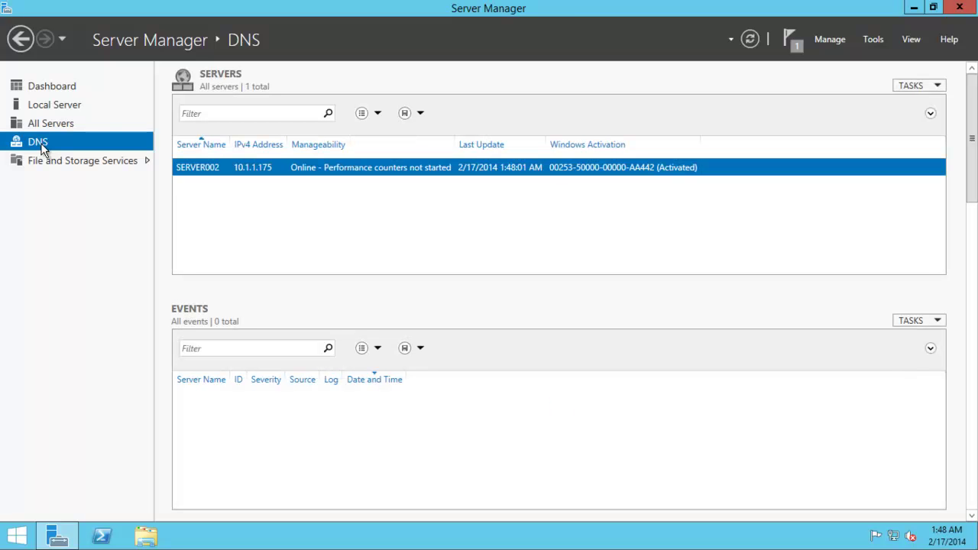
right_click(376, 165)
click(438, 290)
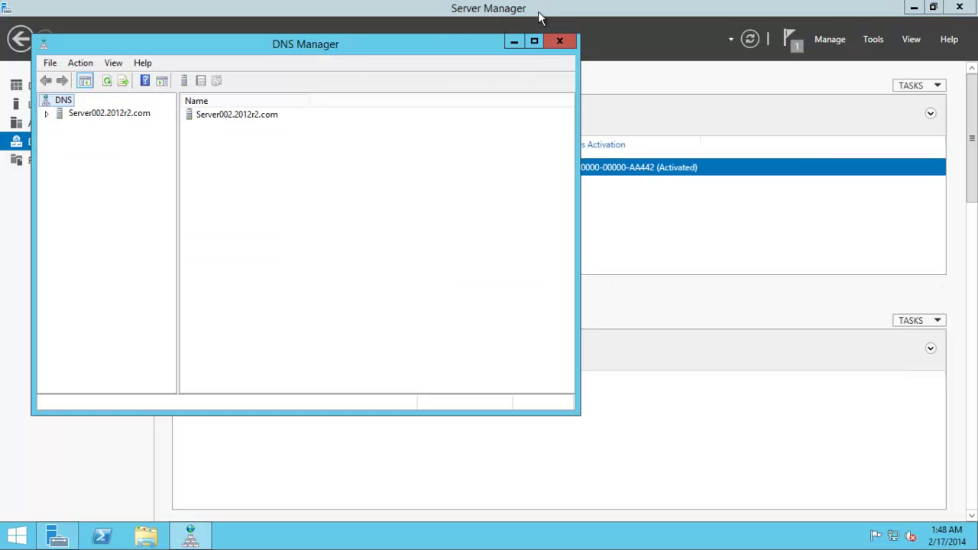
Maximize DNS Manager, expand Server002.2012r2.com, and start the Configure a DNS Server wizard
click(533, 43)
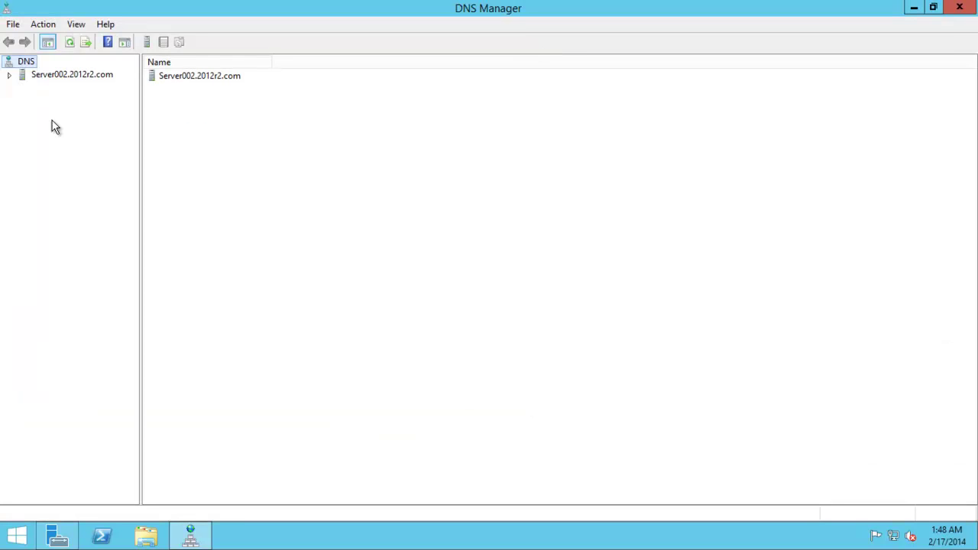
click(65, 74)
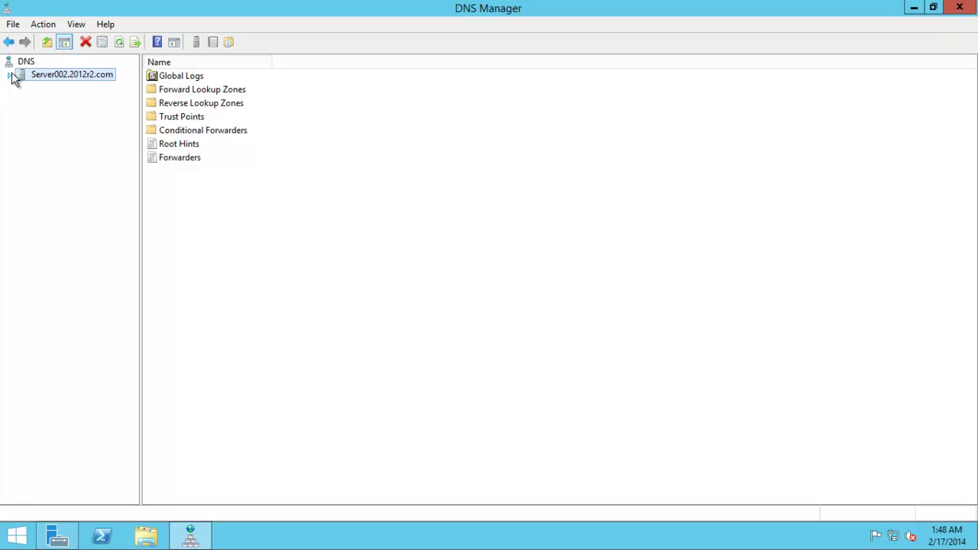
click(10, 76)
click(23, 101)
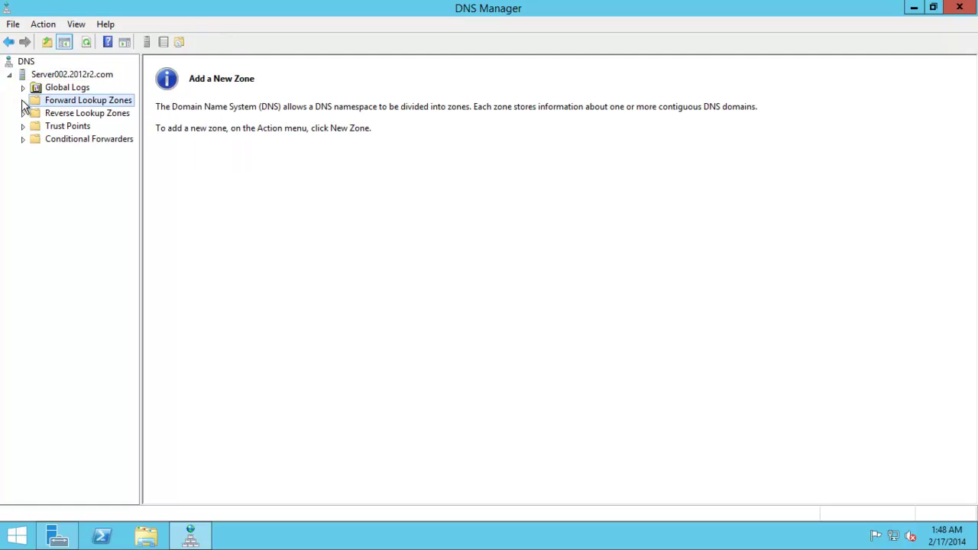
click(76, 75)
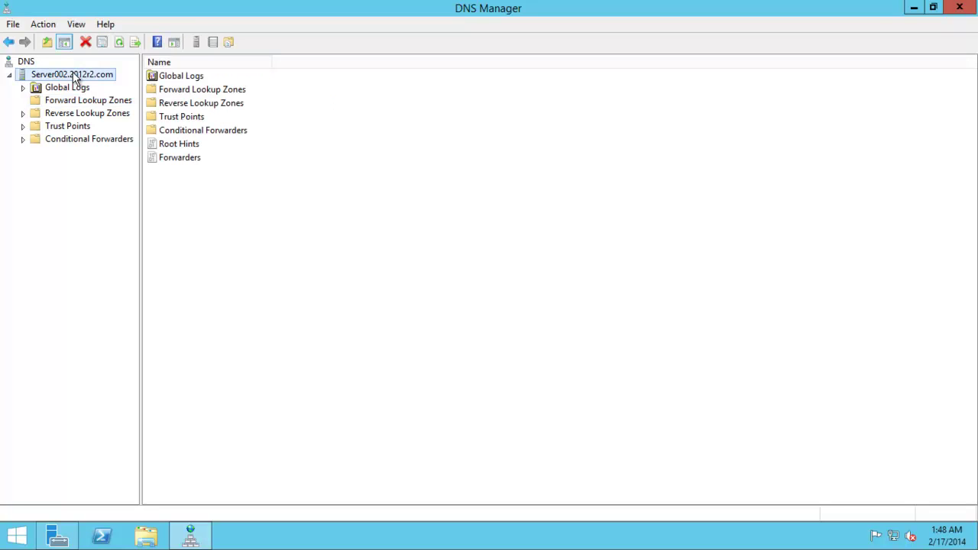
right_click(74, 77)
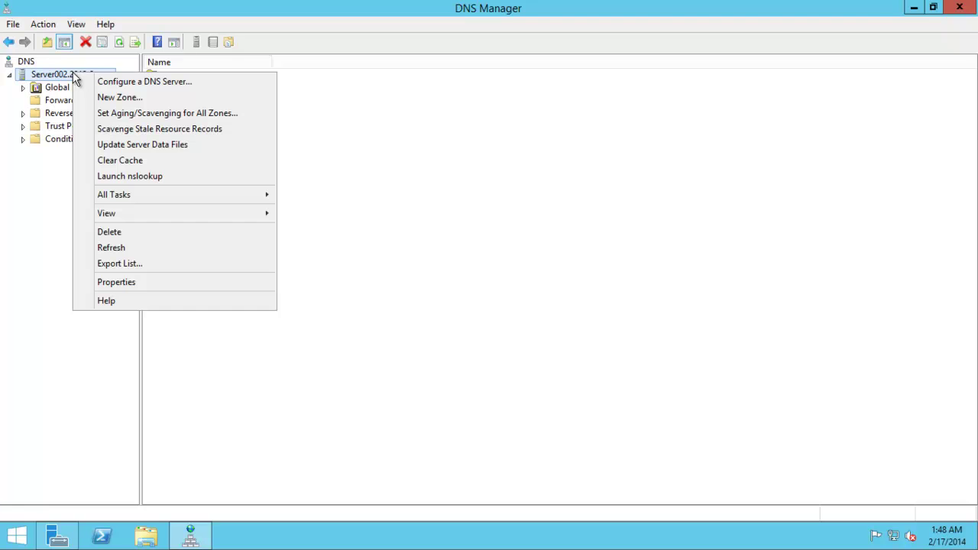
click(156, 84)
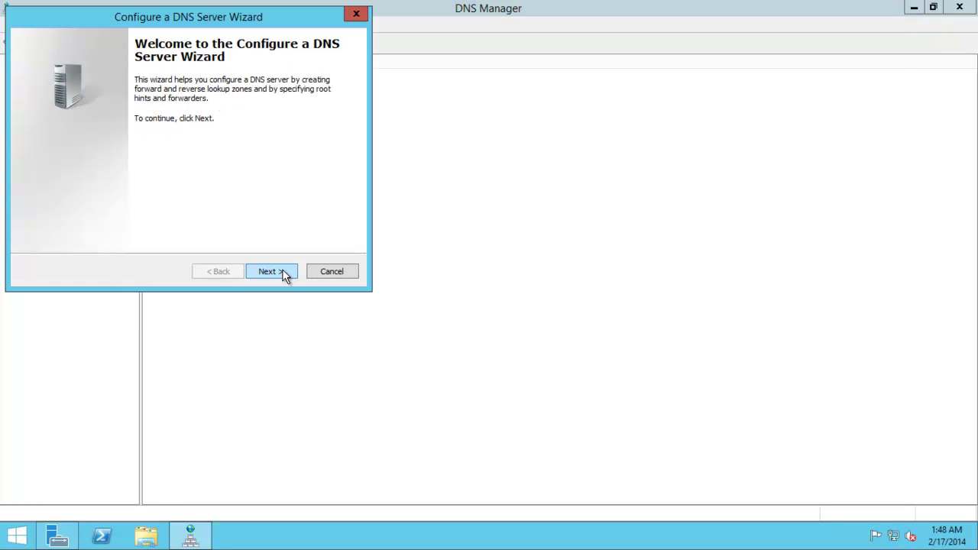
Create a primary forward lookup zone named 2012r2.com stored in 2012r2.com.dns
click(271, 271)
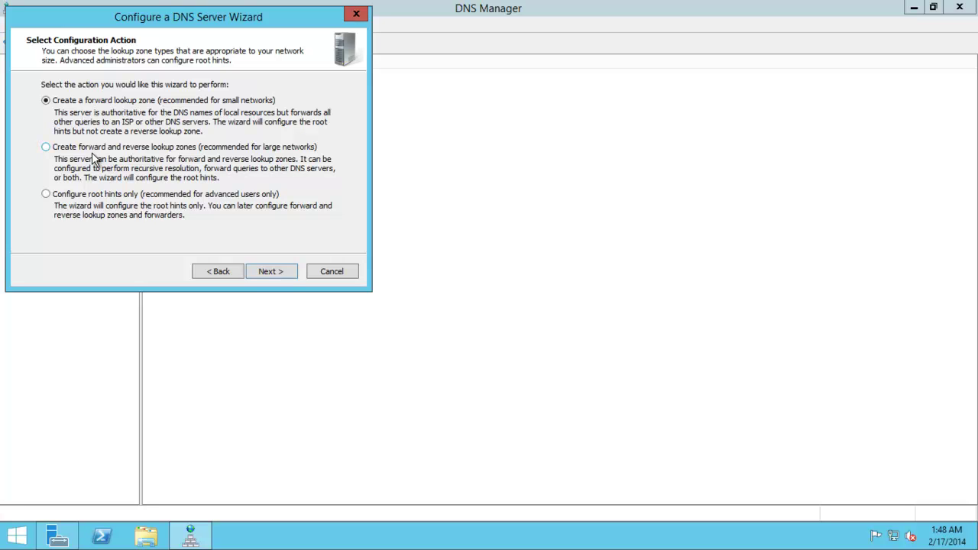
click(275, 271)
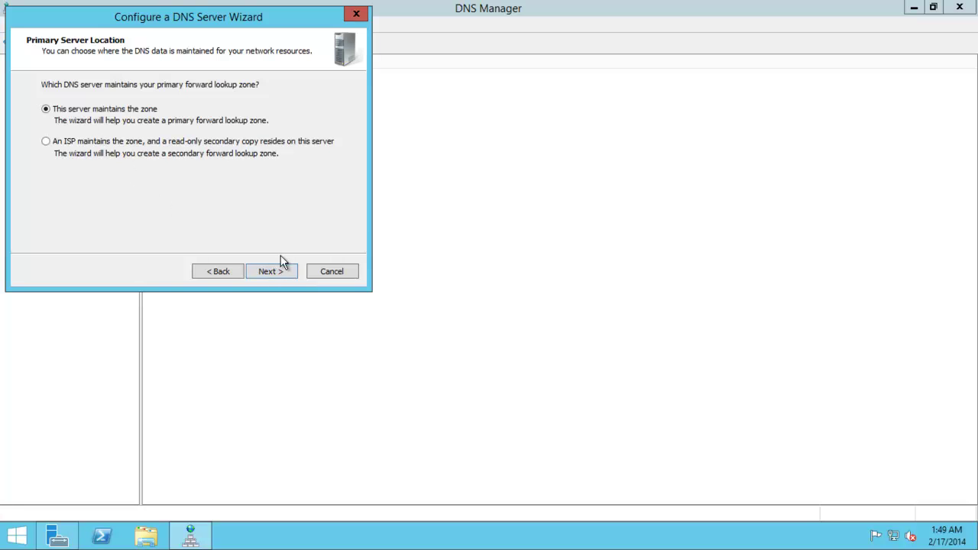
click(269, 273)
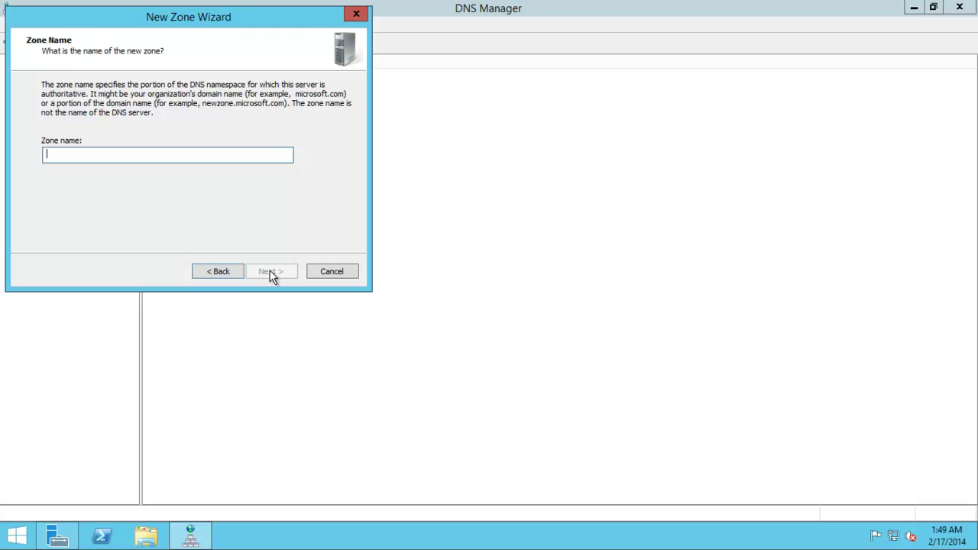
text(2012r2.com)
click(272, 270)
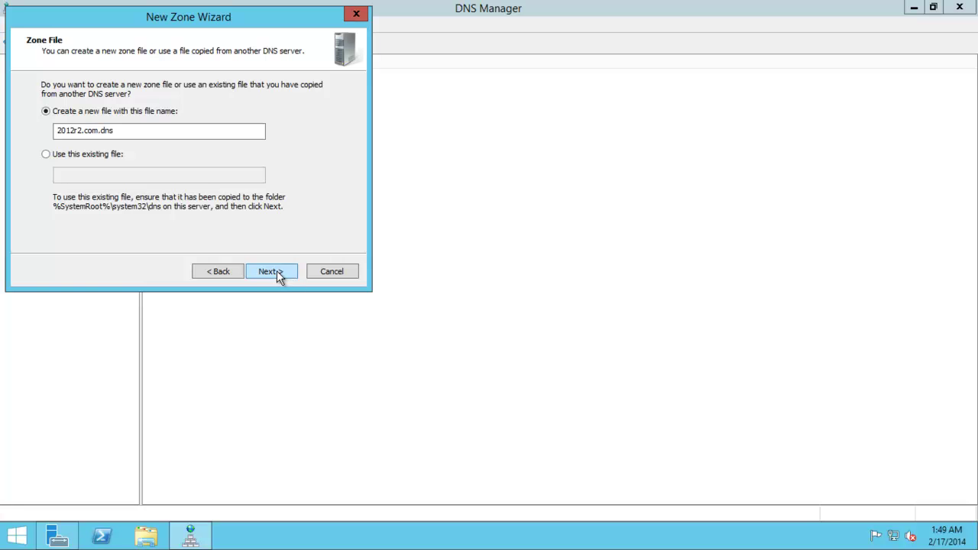
click(272, 272)
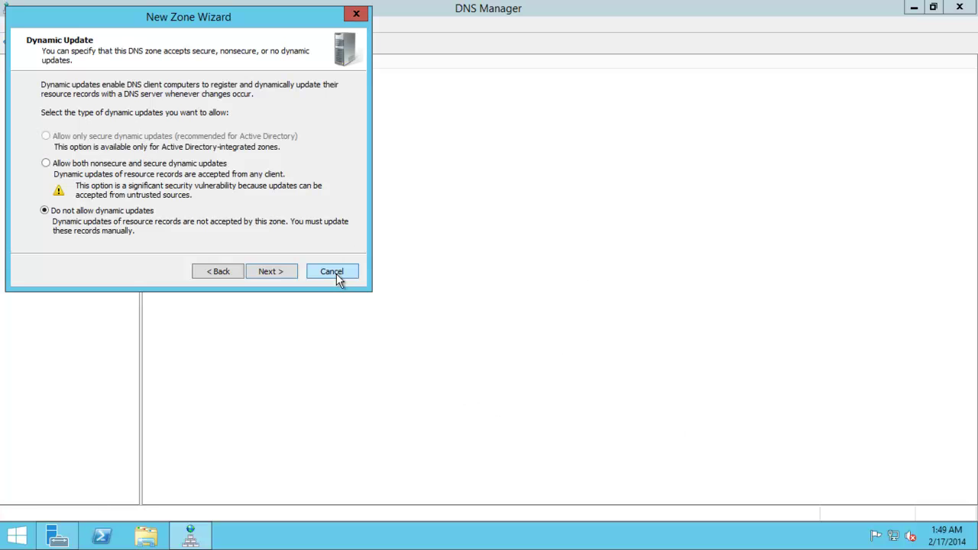
Keep dynamic updates disallowed and add 8.8.8.8 as the server's forwarder
click(276, 272)
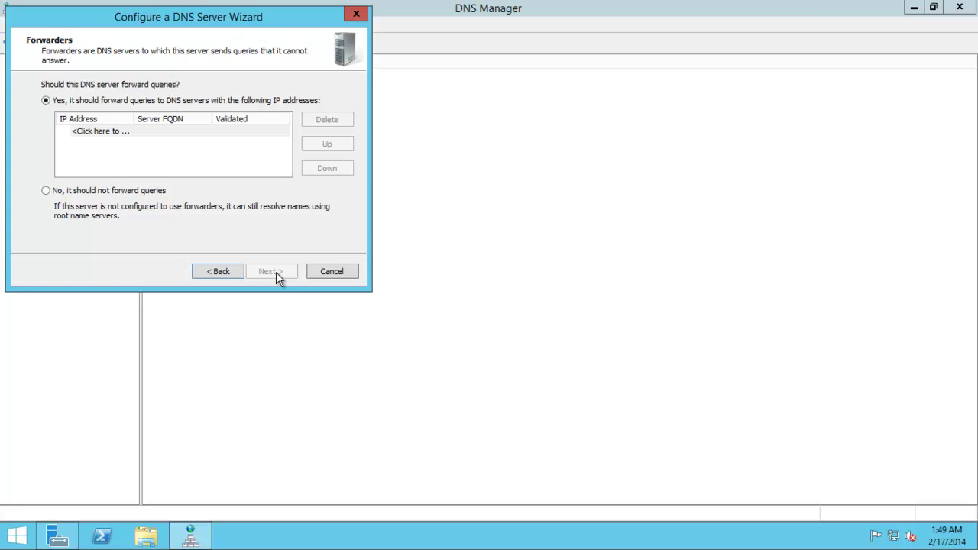
click(104, 132)
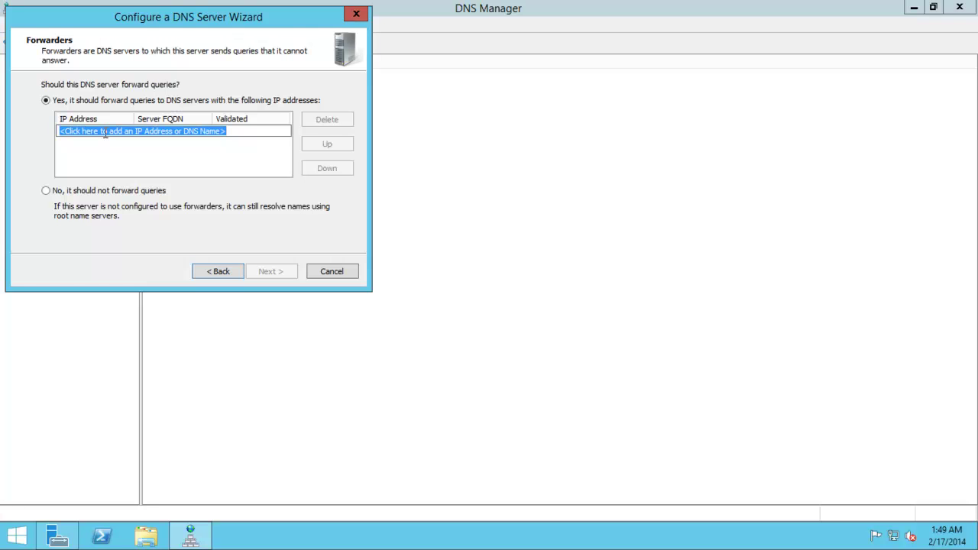
text(8.8.8.)
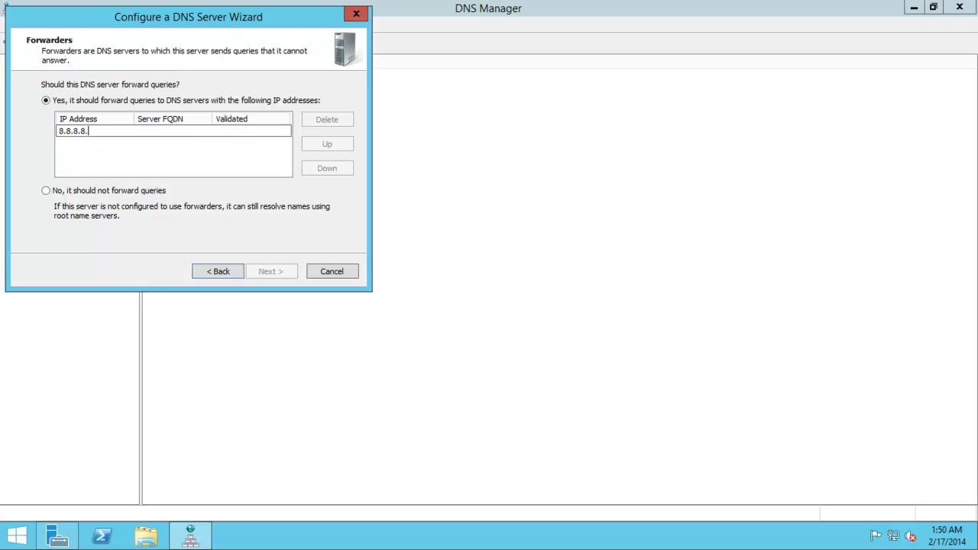
key(BackSpace)
key(Return)
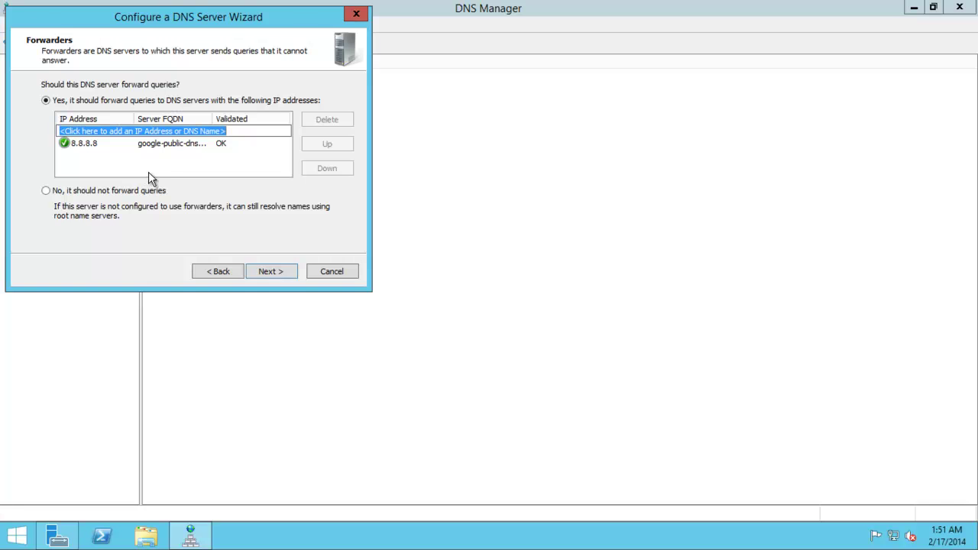
Finish the wizard and view the 2012r2.com zone's SOA, NS and server002 records
click(278, 273)
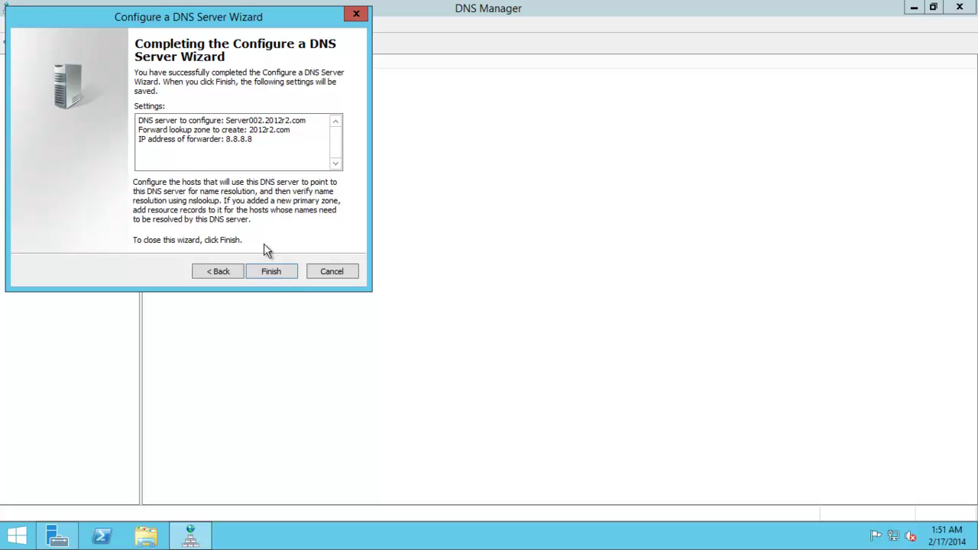
click(269, 275)
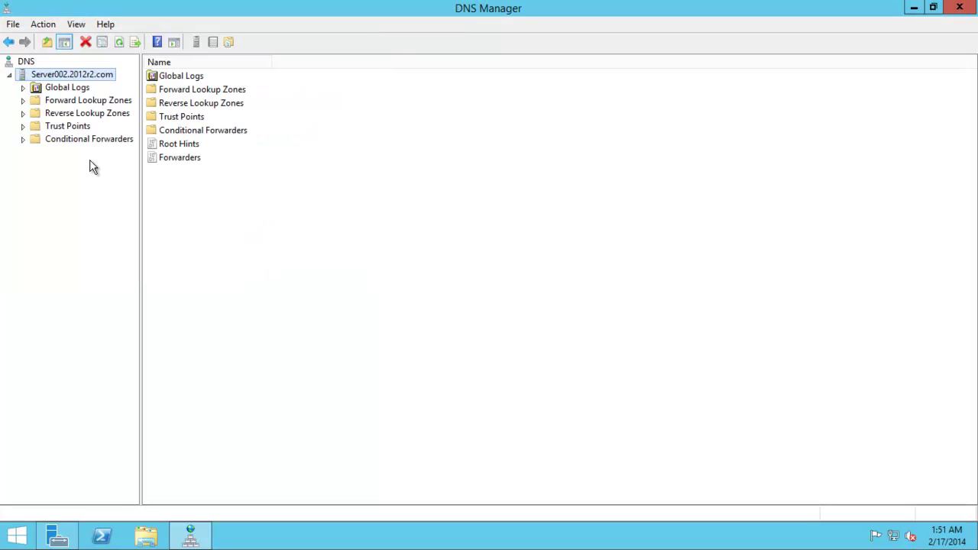
click(24, 87)
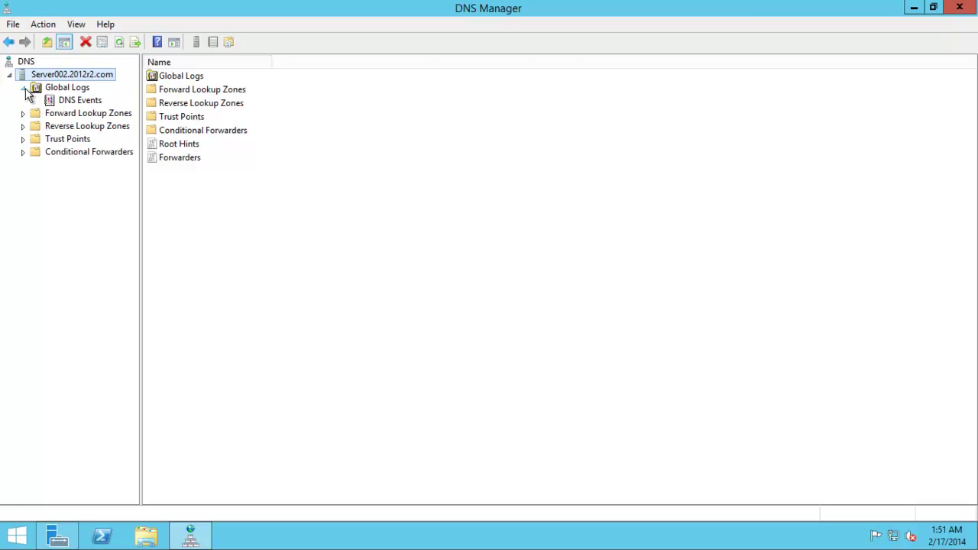
click(22, 113)
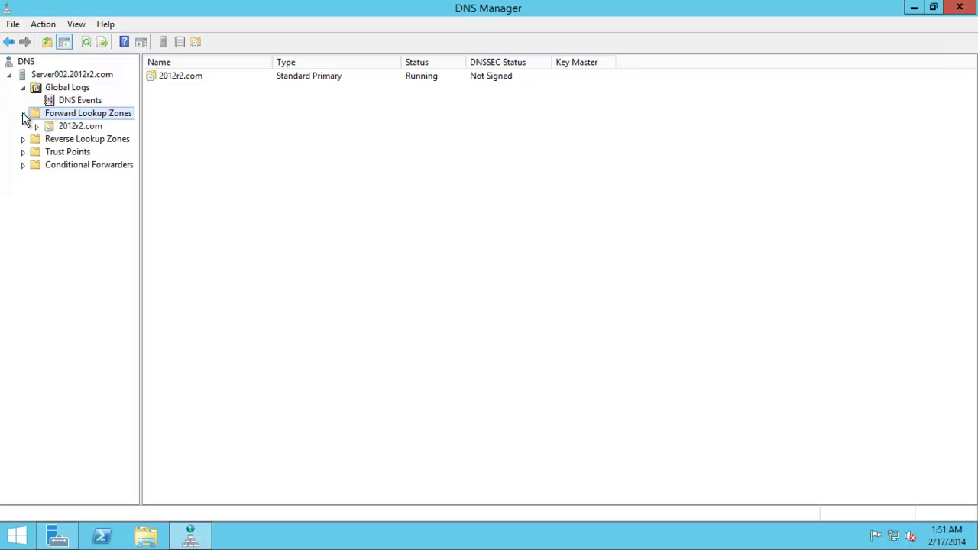
click(69, 127)
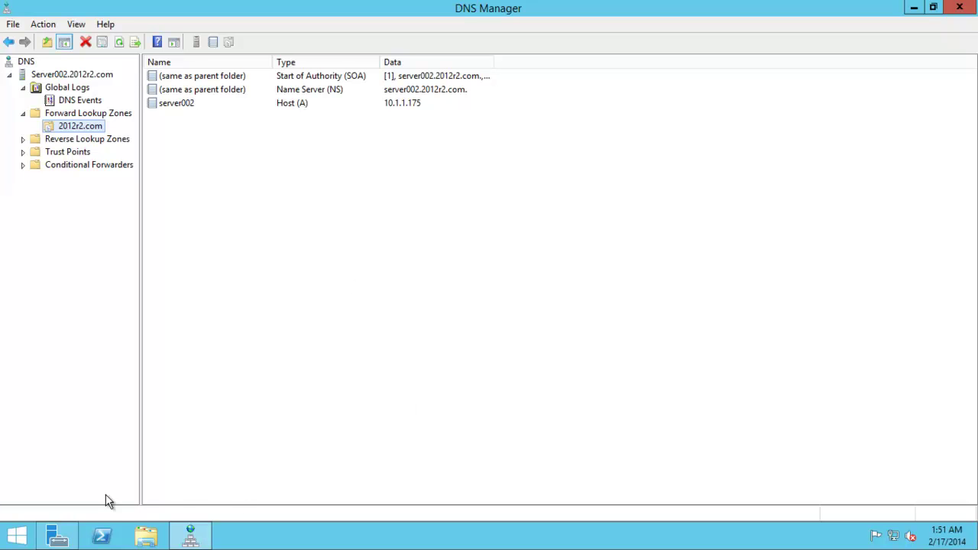
click(105, 540)
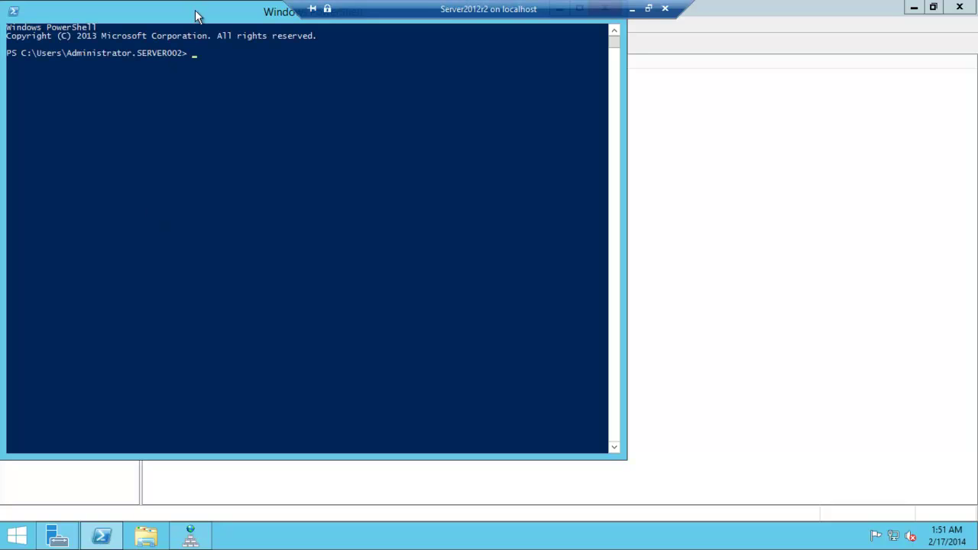
Resize the PowerShell window and resolve google.com with nslookup through server 10.1.1.175
double_click(216, 17)
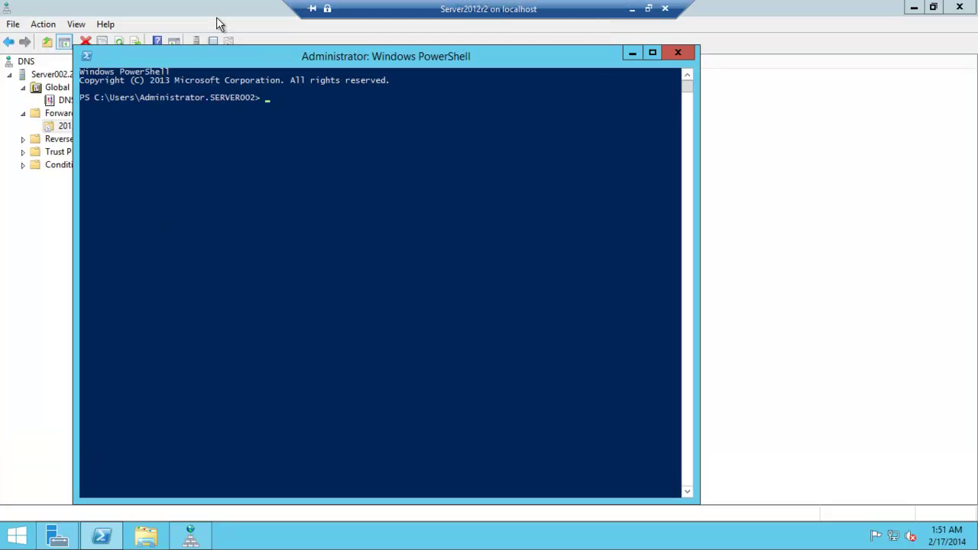
drag(232, 55, 388, 65)
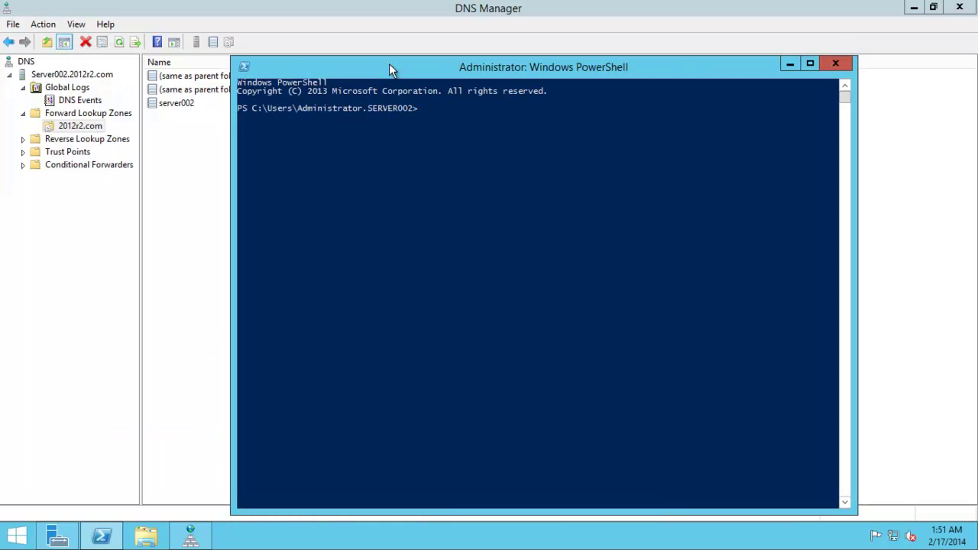
text(nslookup)
key(Return)
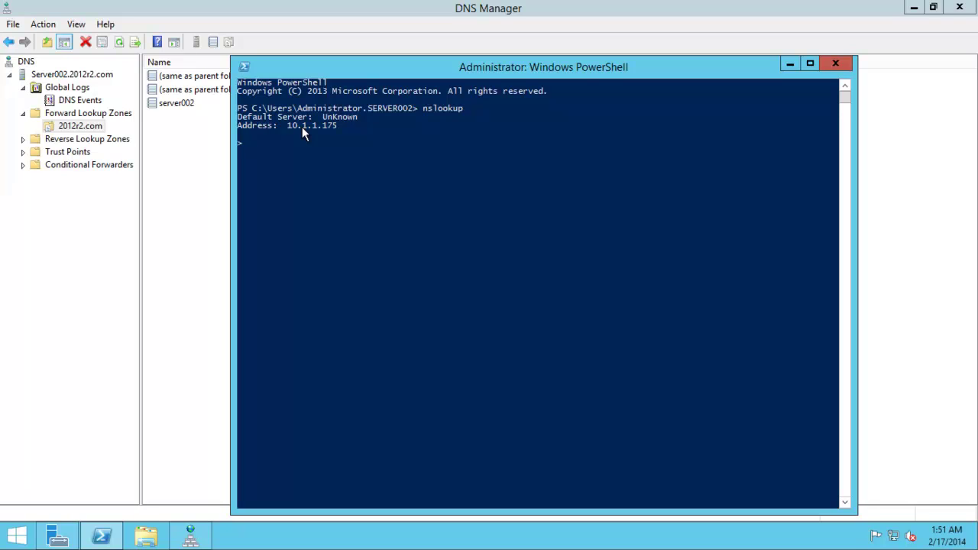
text(server 10.1.1.175)
key(Return)
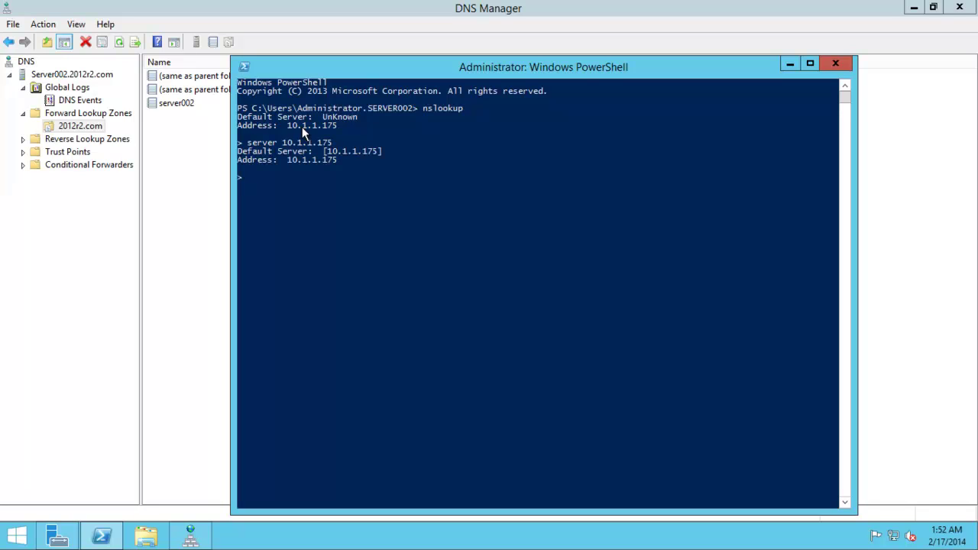
text(google.com)
key(Return)
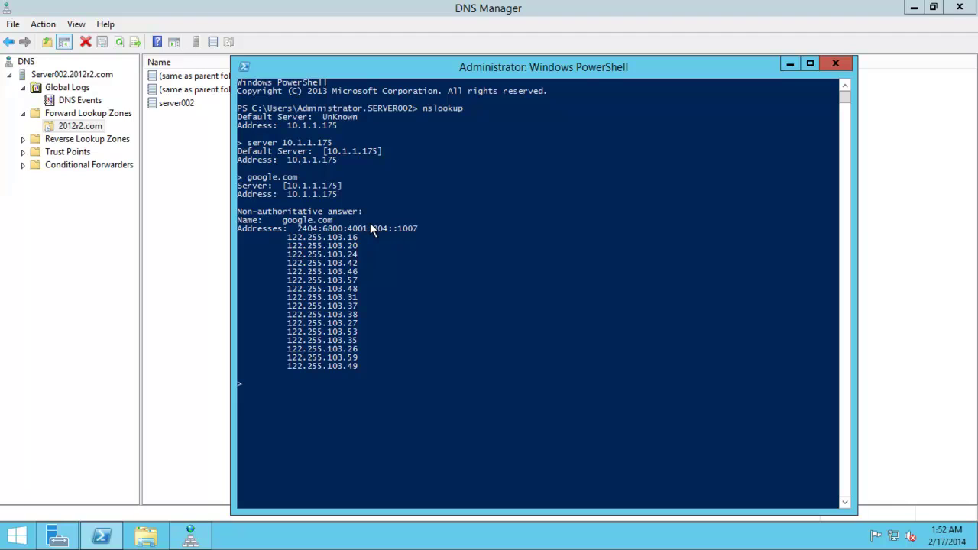
Look up Server002 in nslookup, then minimize PowerShell to show DNS Manager
click(178, 142)
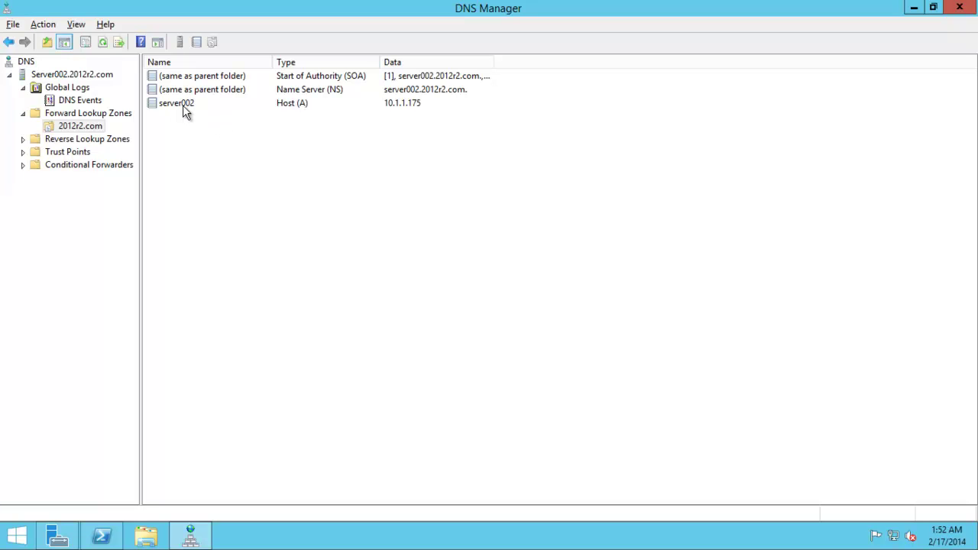
key(alt+Tab)
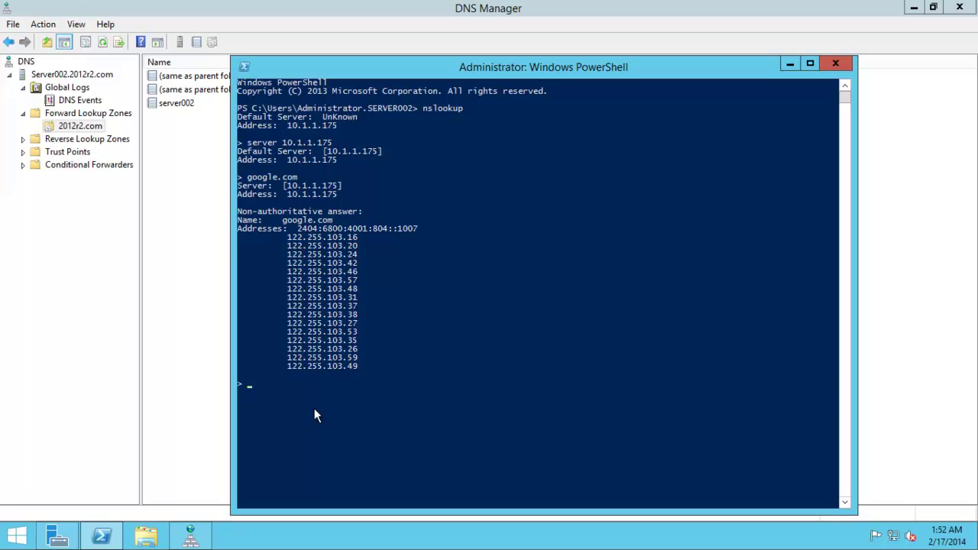
text(Server002)
key(Return)
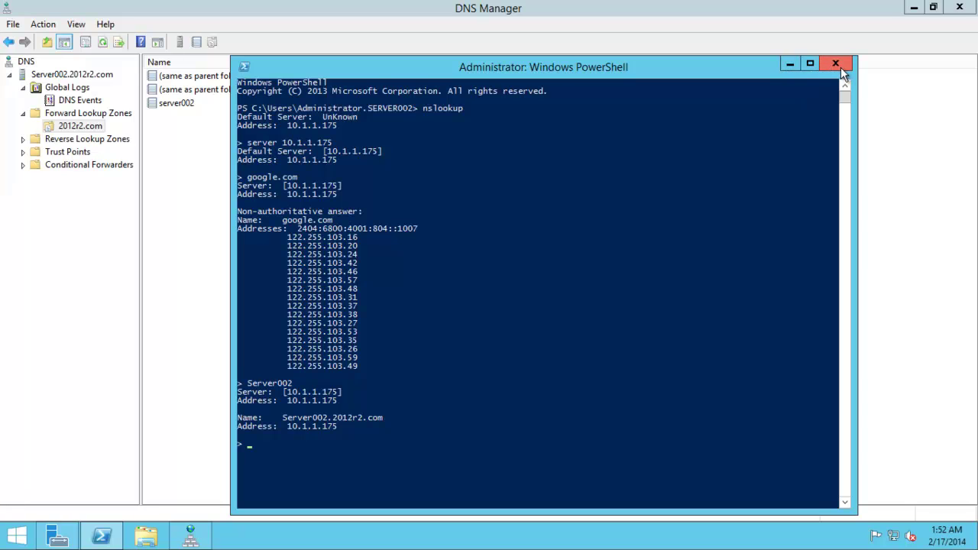
click(787, 65)
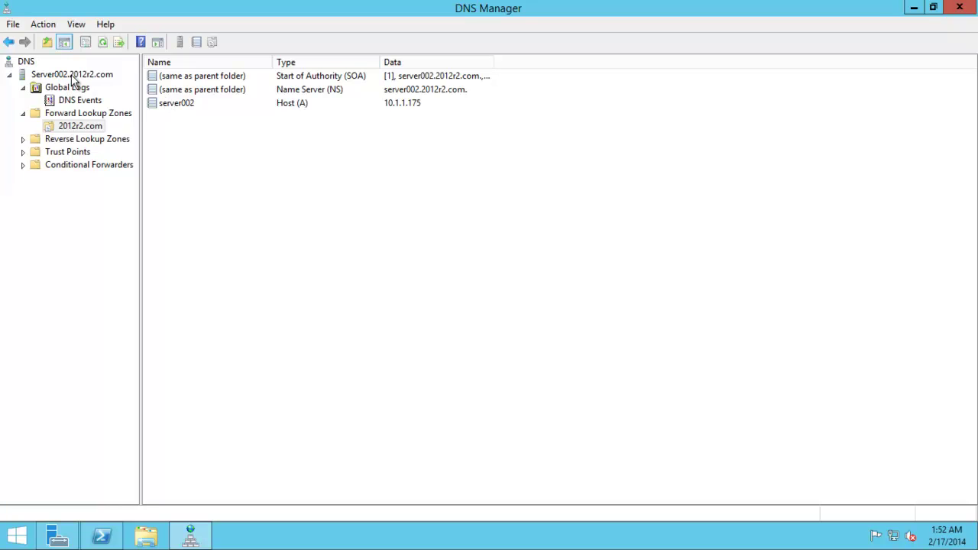
right_click(76, 130)
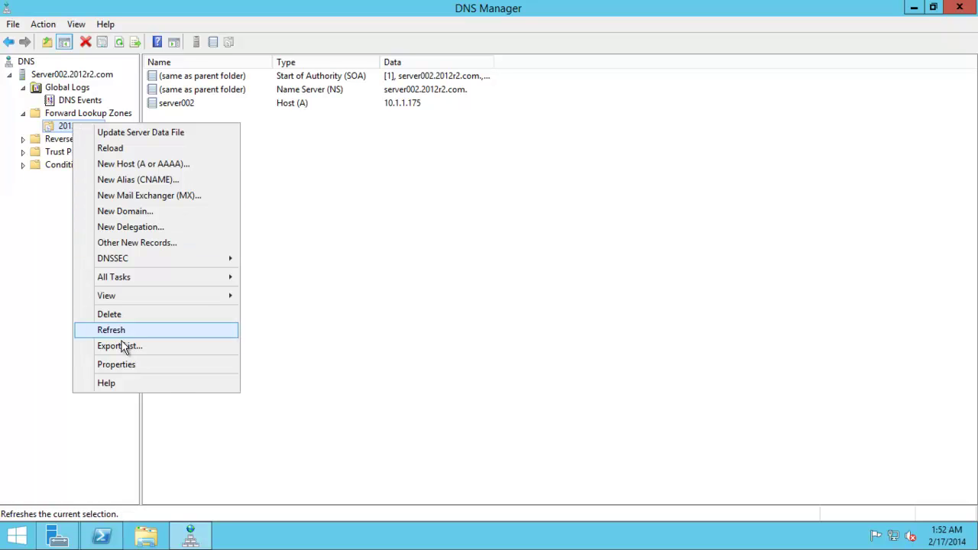
click(122, 365)
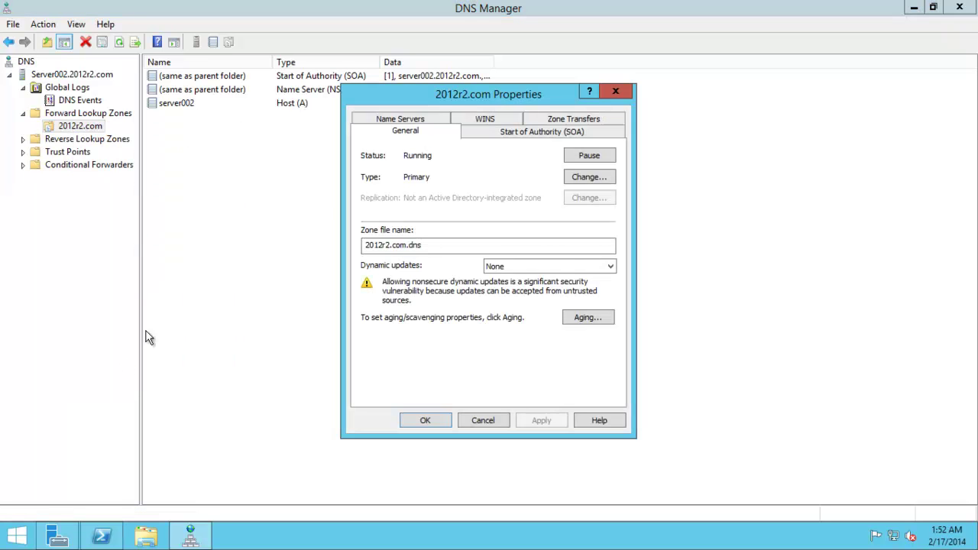
click(569, 122)
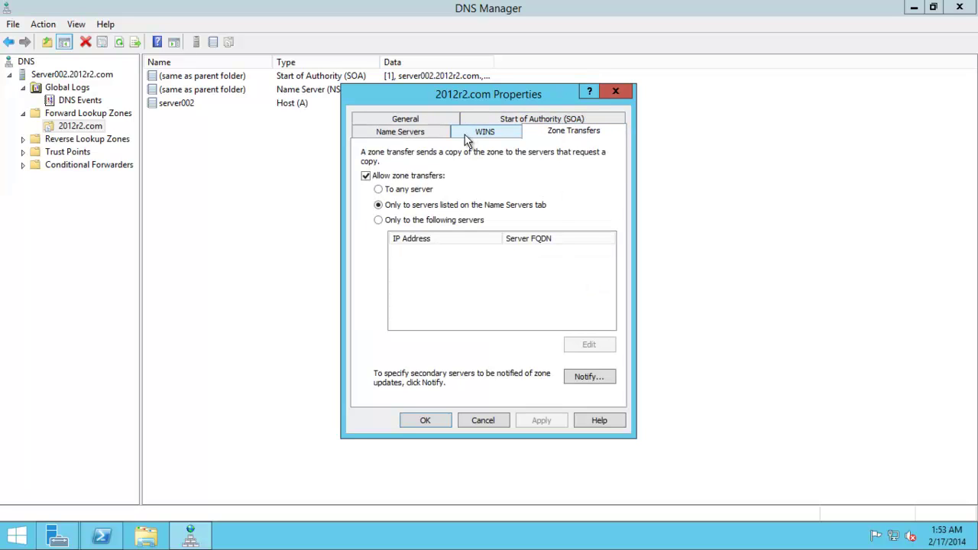
click(514, 126)
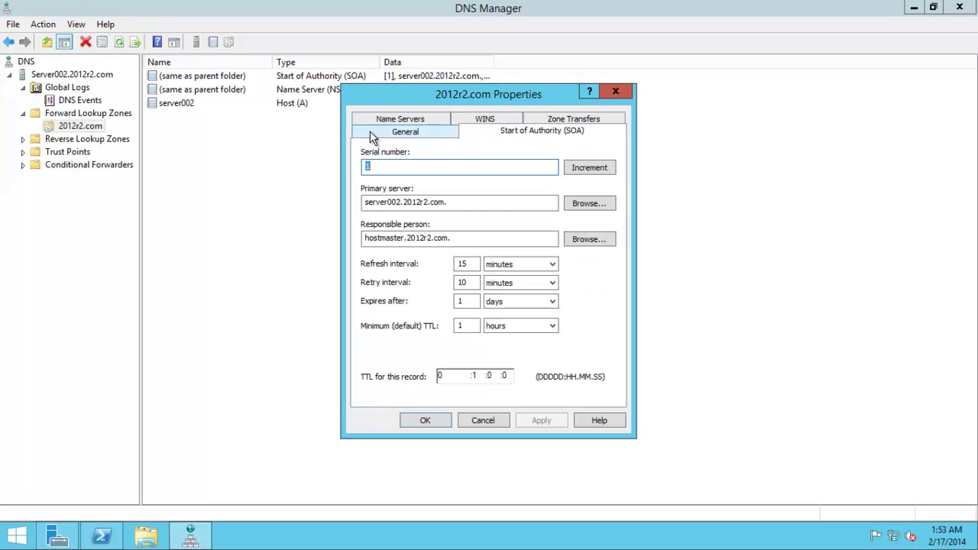
click(393, 120)
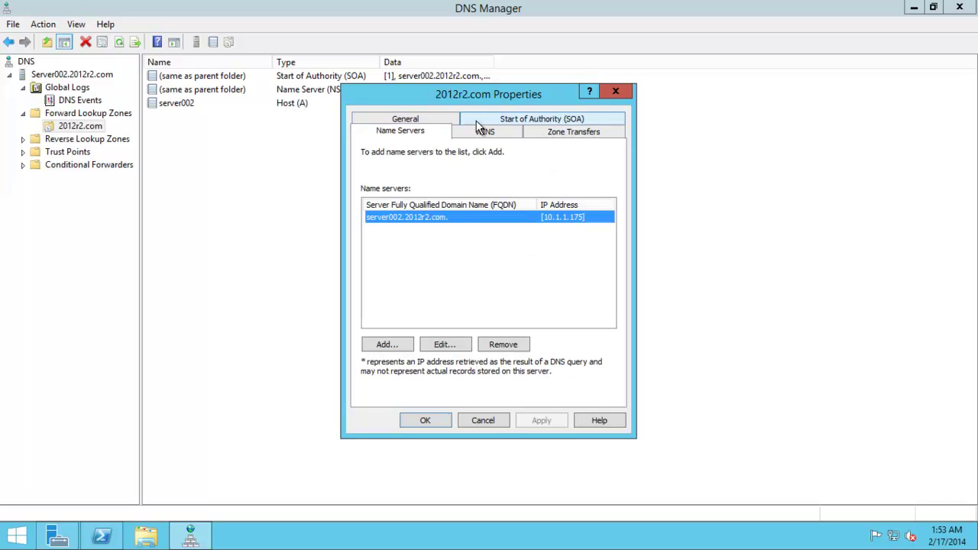
click(487, 418)
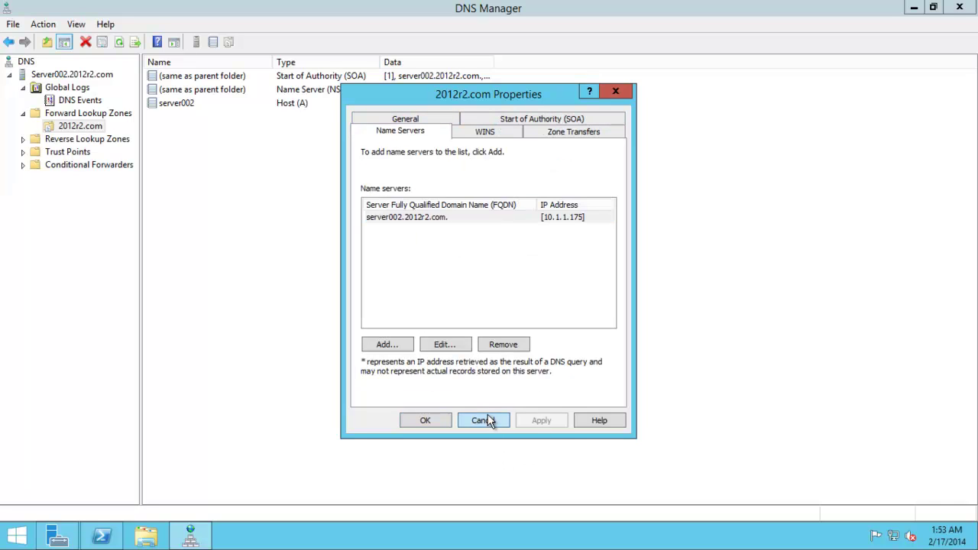
Open Server002.2012r2.com's properties and review the Forwarders, Advanced and Root Hints tabs
click(67, 75)
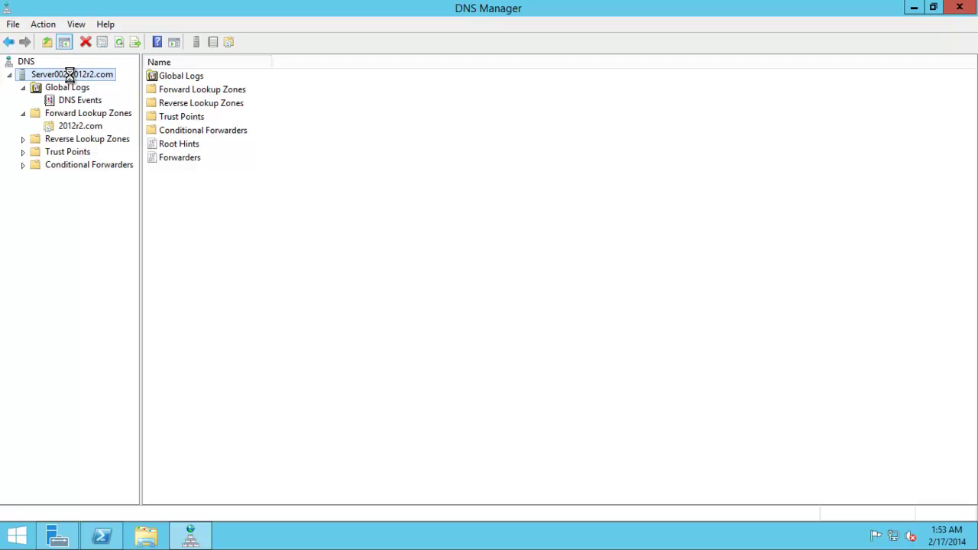
right_click(69, 76)
click(108, 285)
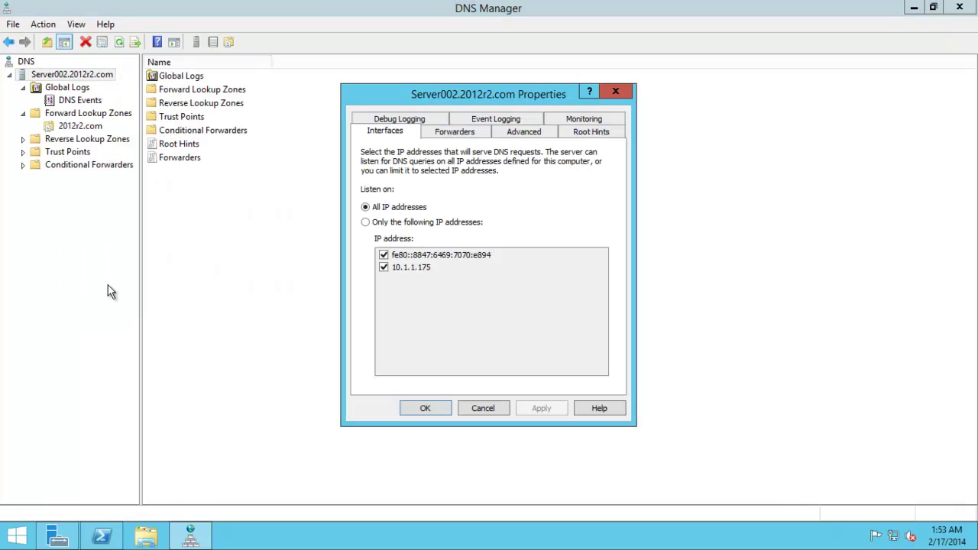
click(434, 133)
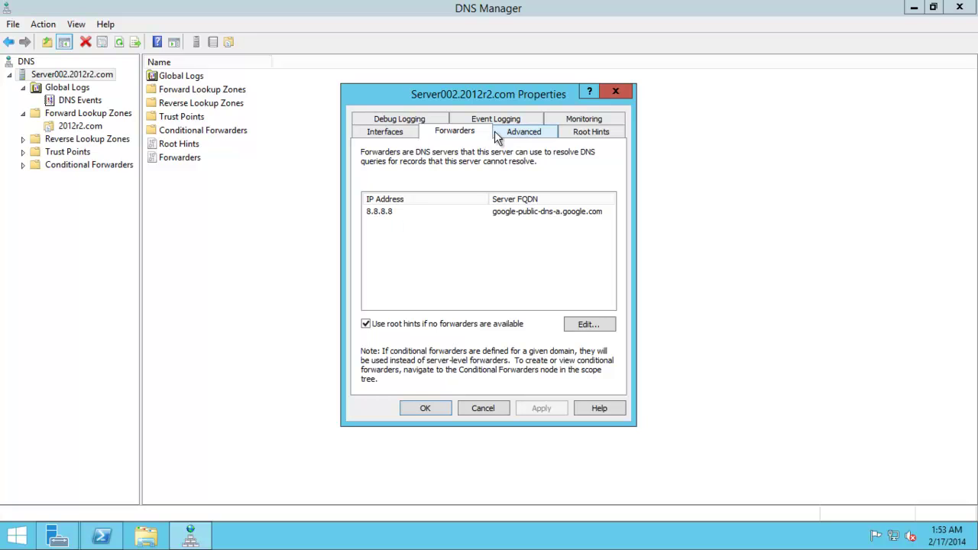
click(519, 133)
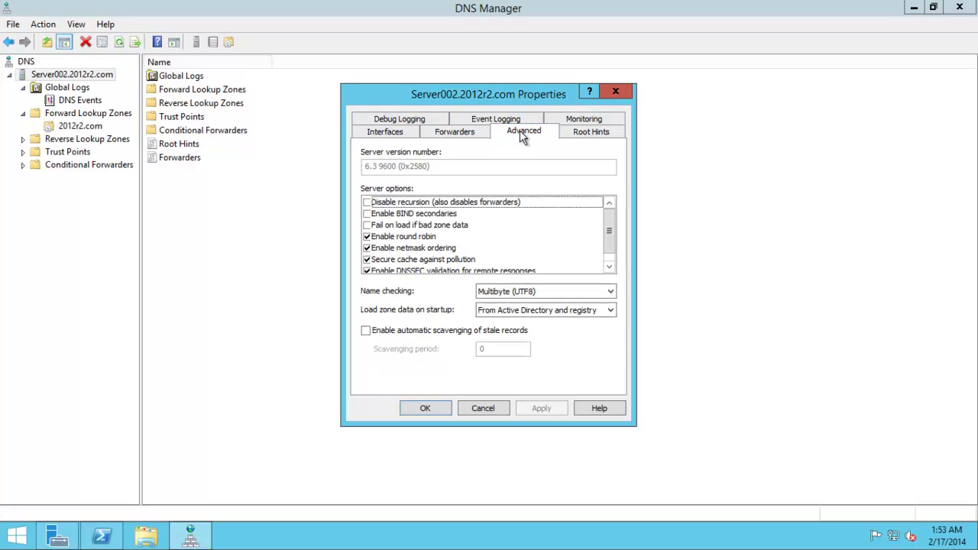
click(598, 132)
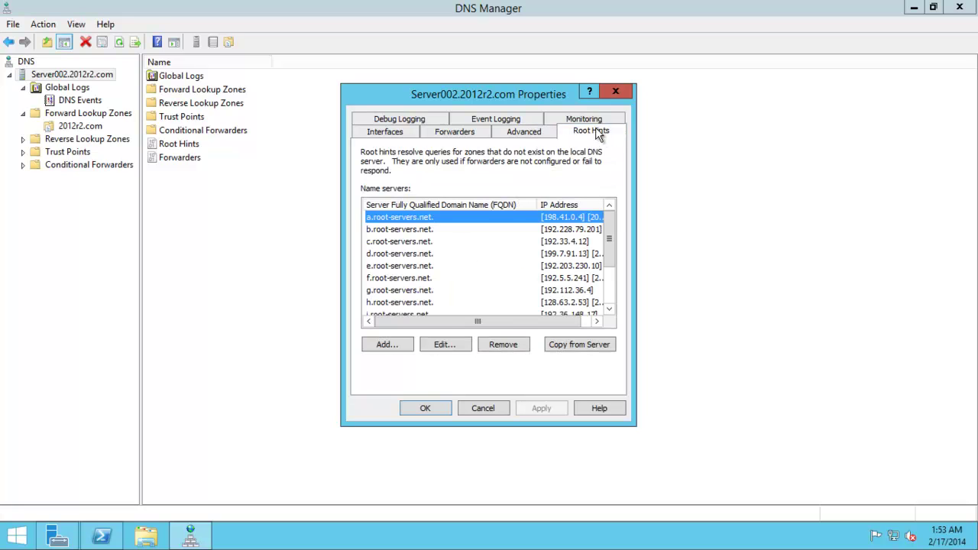
Enable 'Log packets for debugging', check Interfaces, click OK, and minimize DNS Manager
click(391, 120)
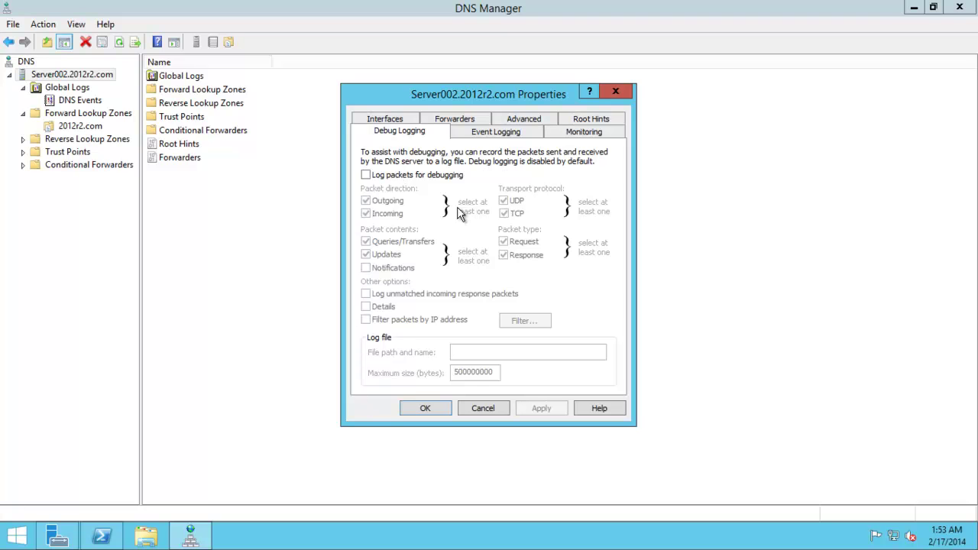
click(366, 175)
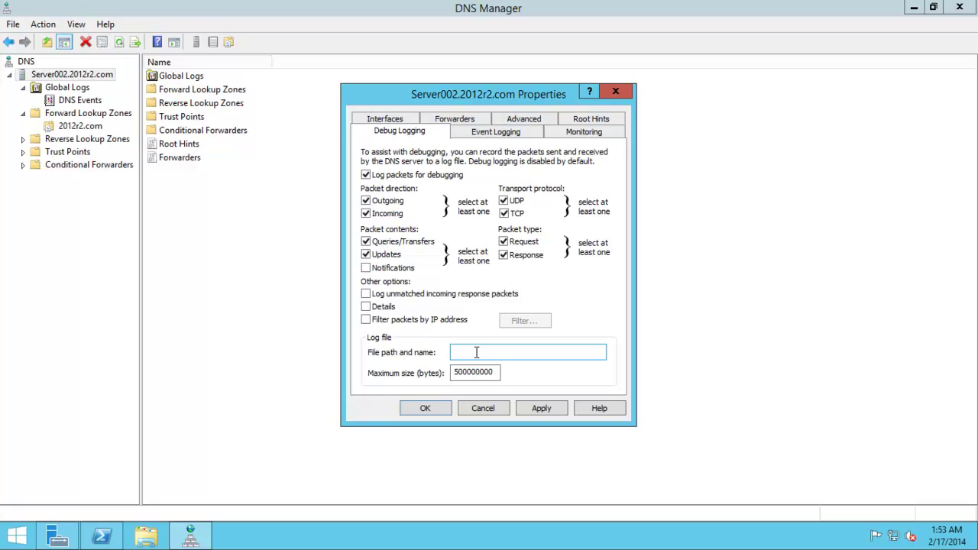
click(386, 120)
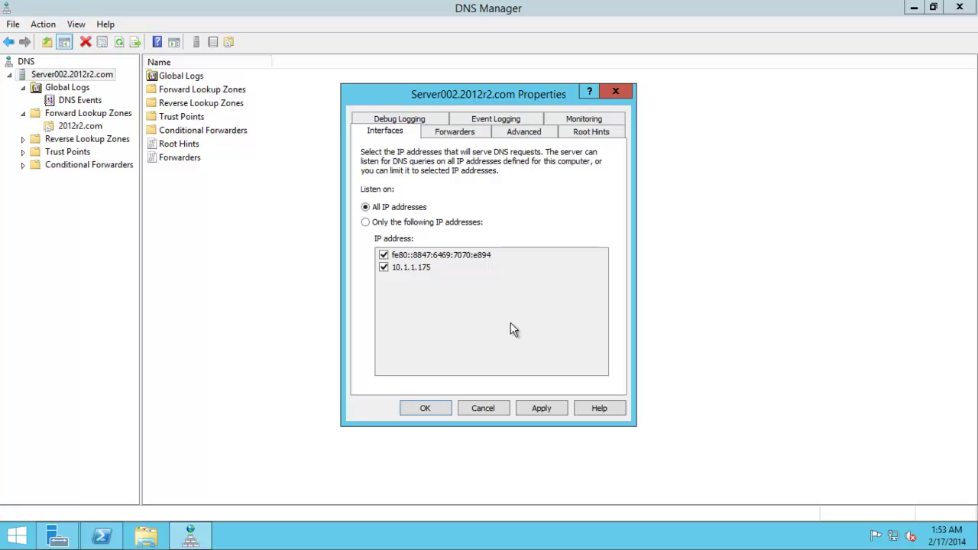
click(425, 408)
click(914, 7)
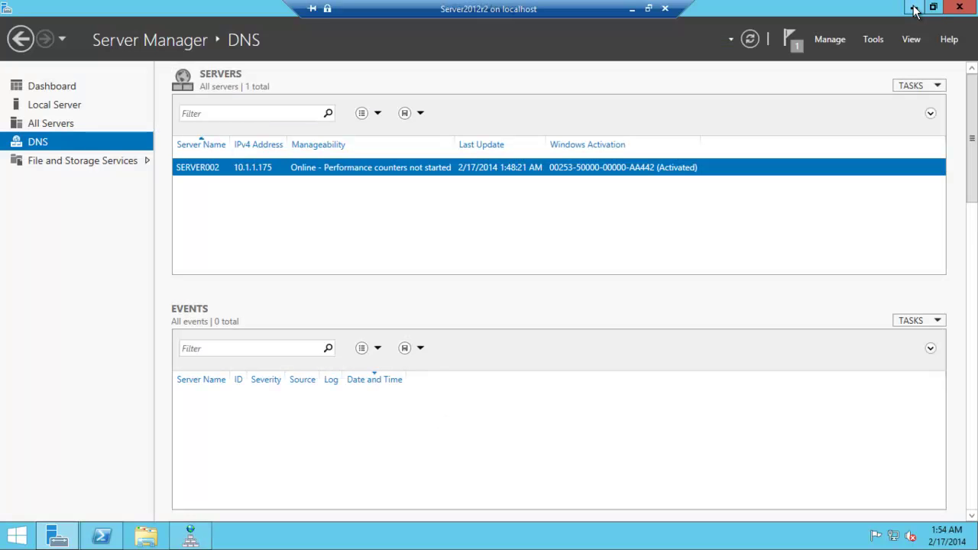